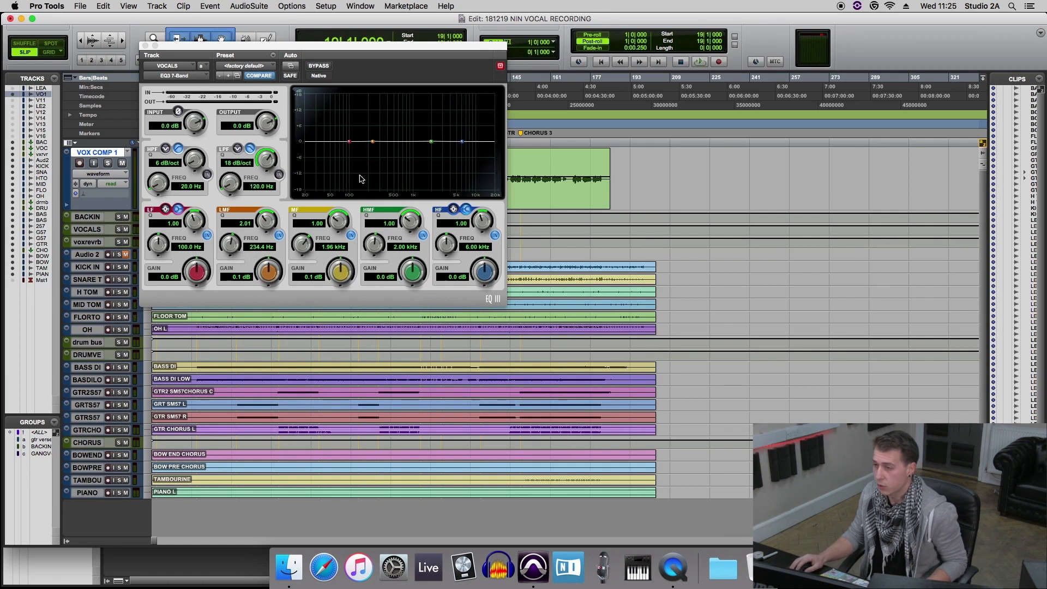
Zoom the timeline in around Verse 1 and select the first lead vocal clip, LEAD VOX2_04-05, on VOX COMP 1
left_click_drag(318, 46, 684, 118)
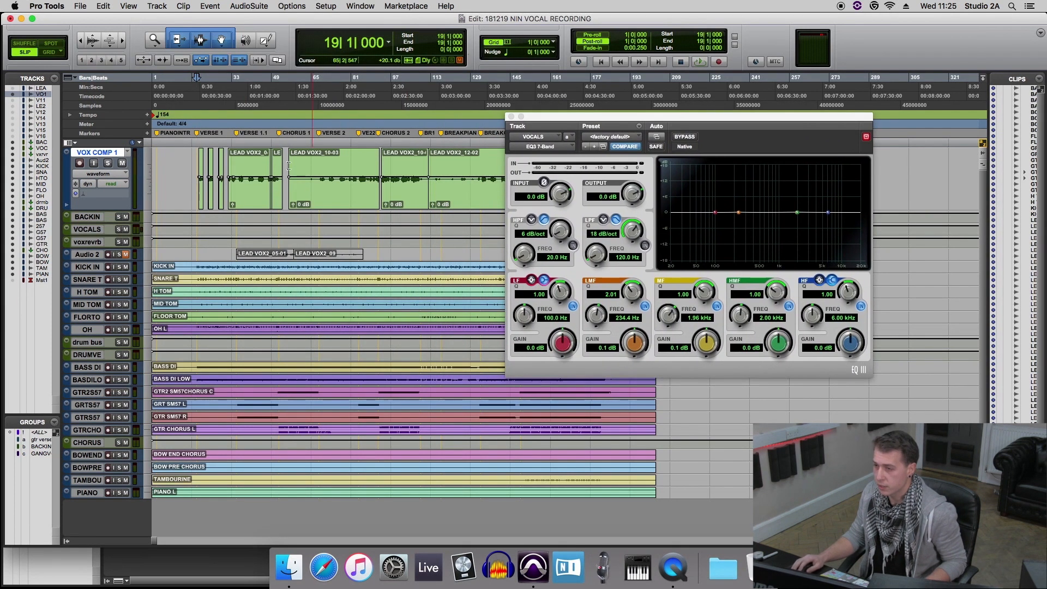
left_click(195, 155)
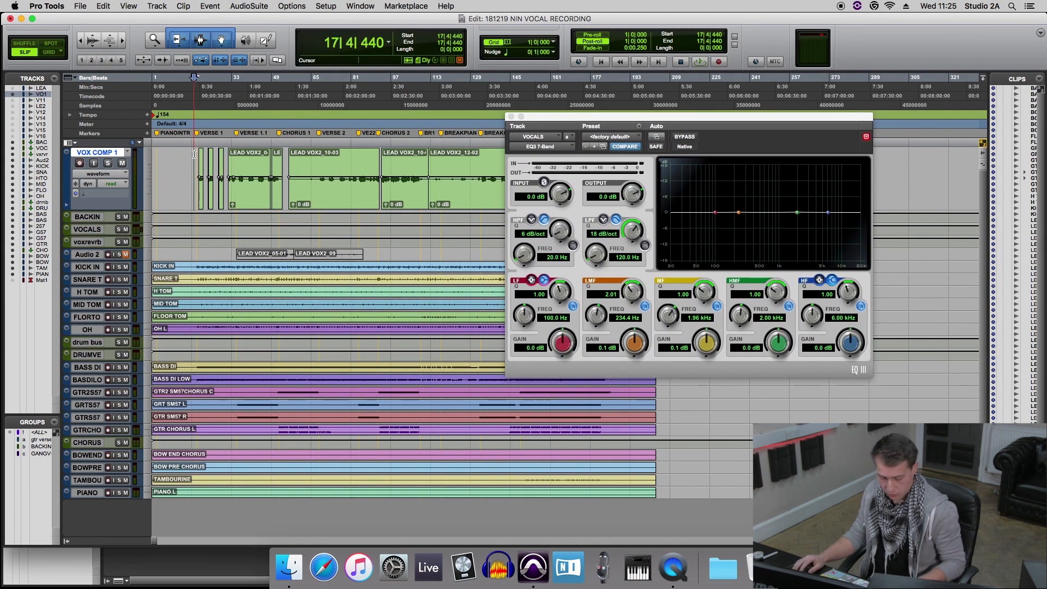
key("t")
key("t")
key("t")
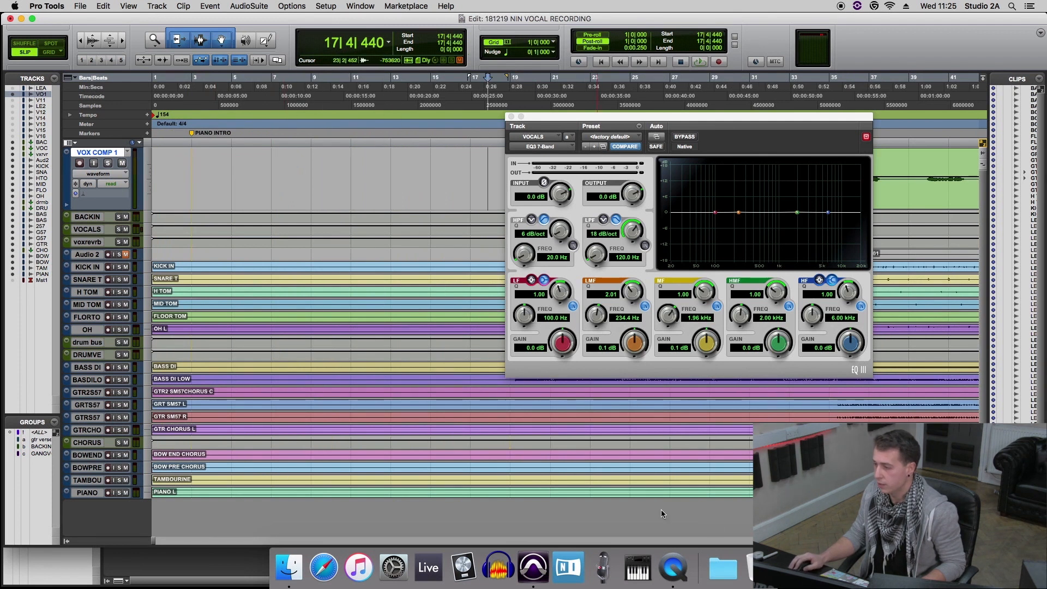
scroll(558, 317, "right", 8)
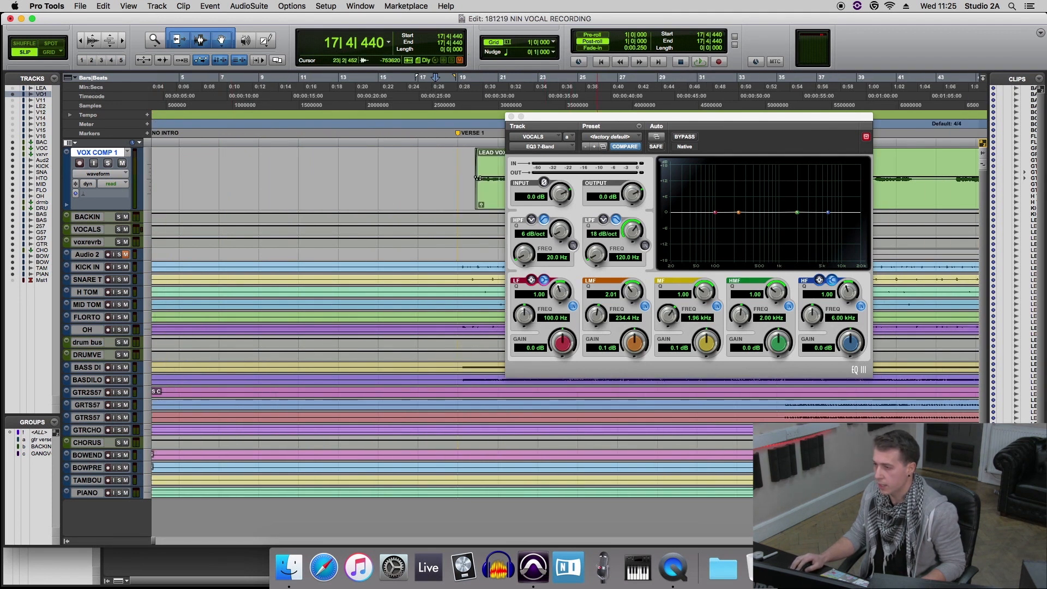
left_click(339, 198)
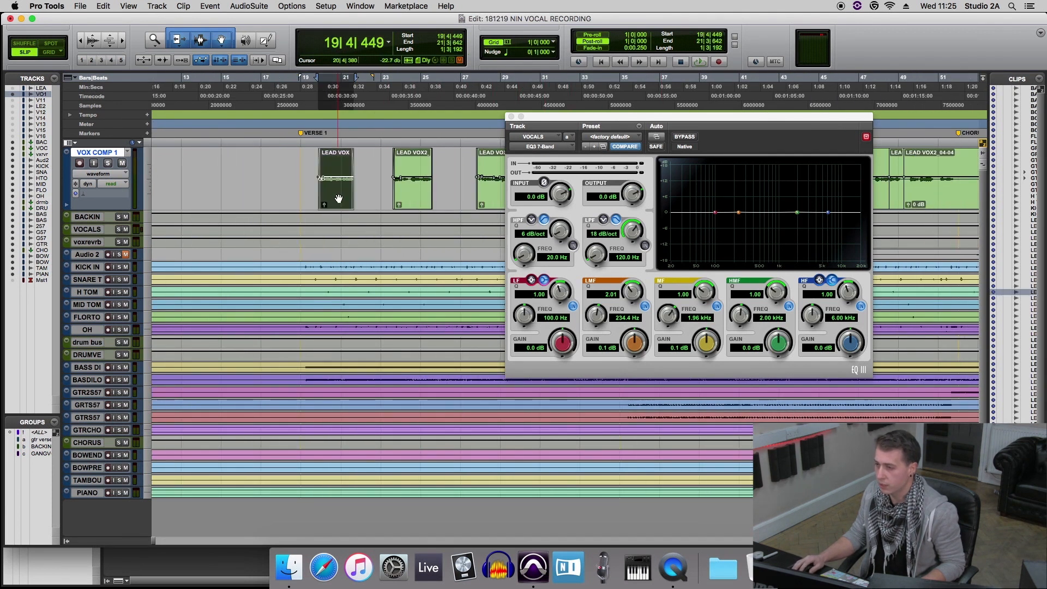
key("t")
Move the EQ3 7-Band window clear of the vocal clips, reselect LEAD VOX2_04-05 and play it with the flat EQ
left_click_drag(644, 121, 230, 131)
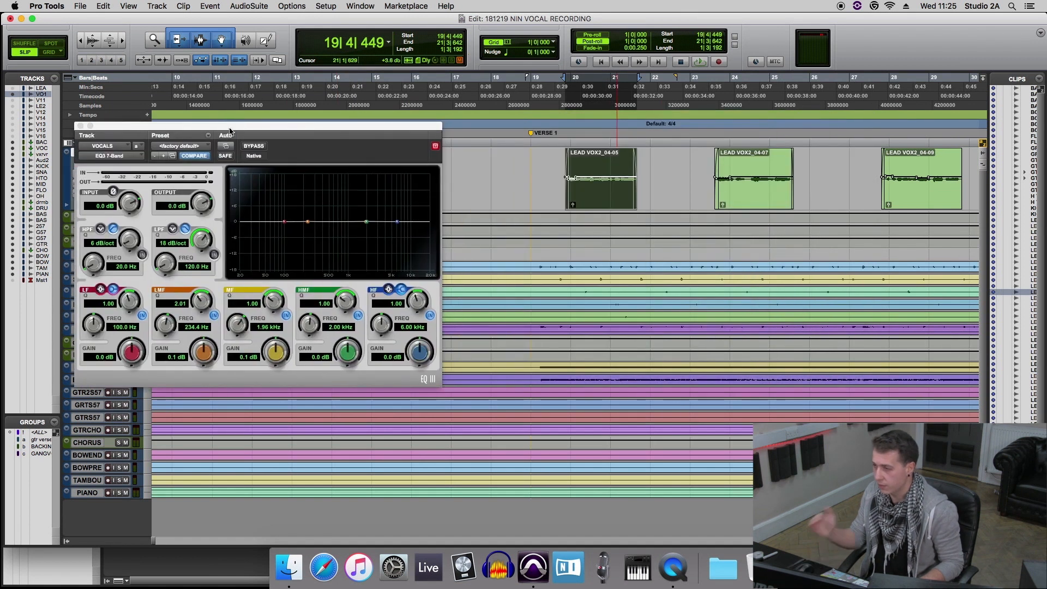
left_click_drag(304, 121, 251, 132)
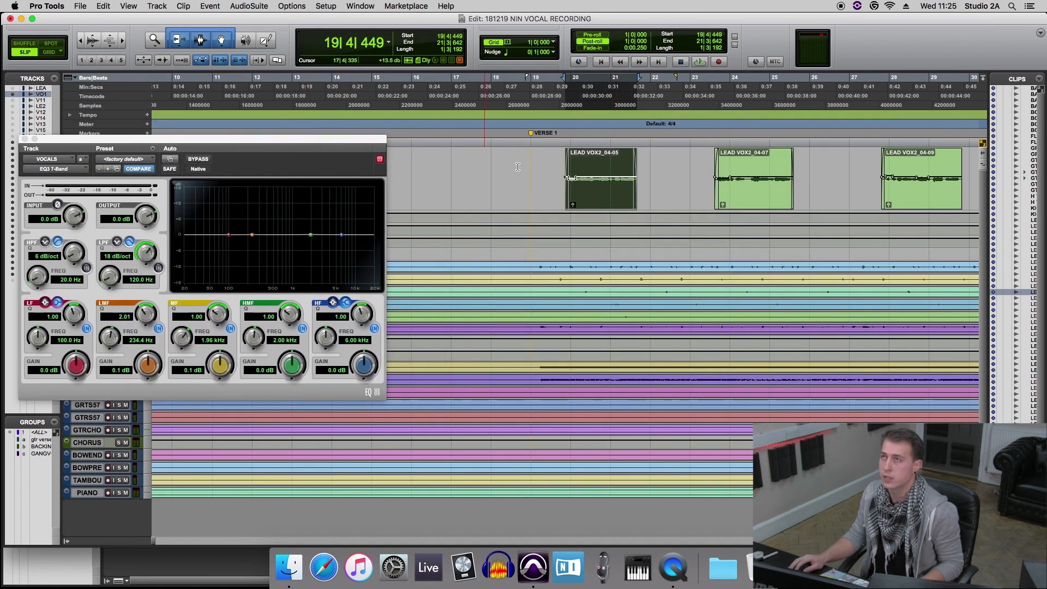
left_click(554, 159)
left_click(600, 198)
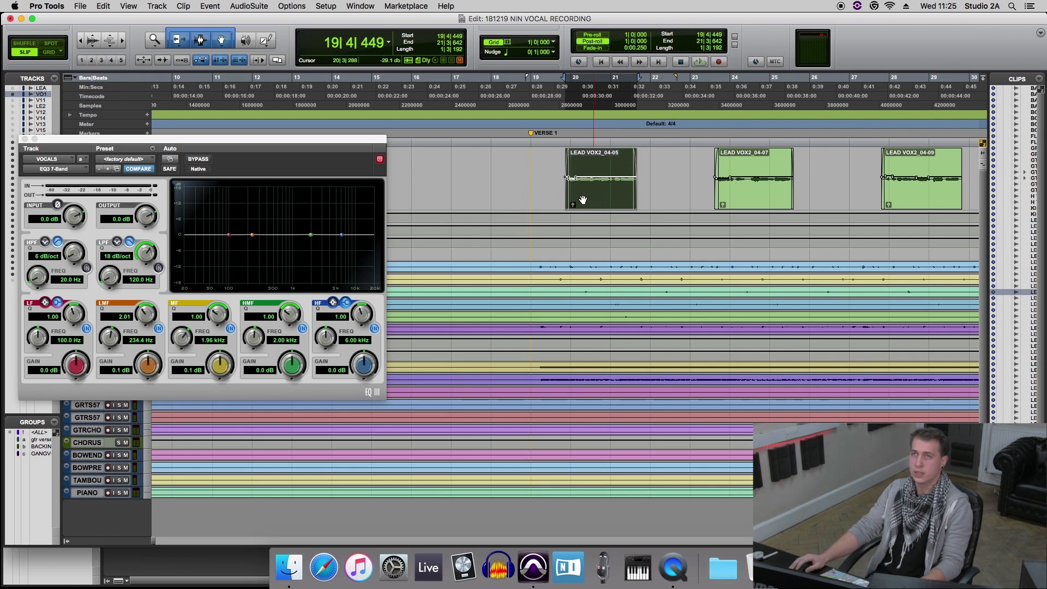
left_click_drag(285, 142, 324, 140)
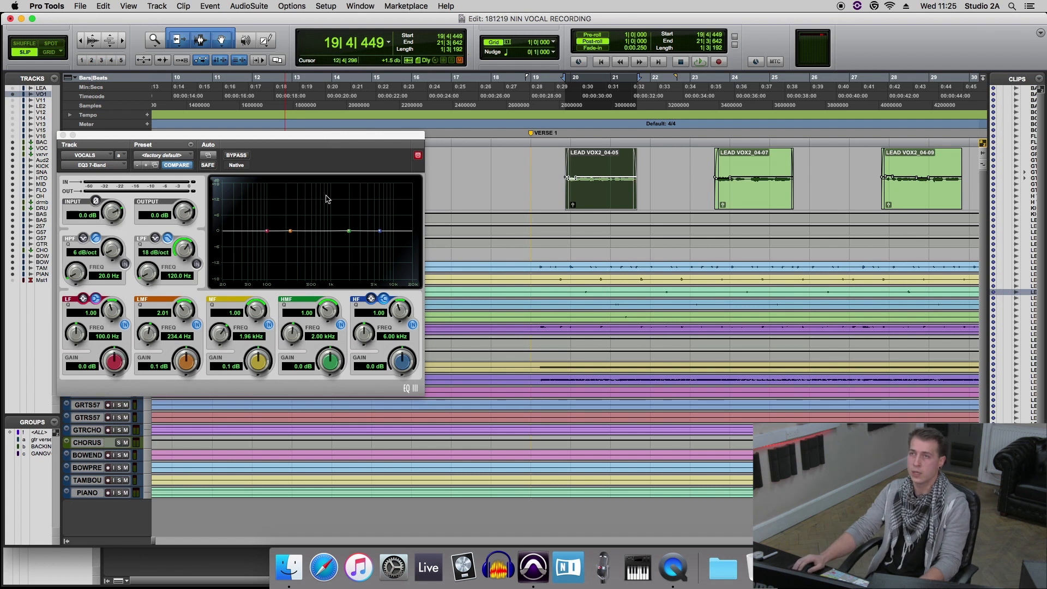
left_click(549, 160)
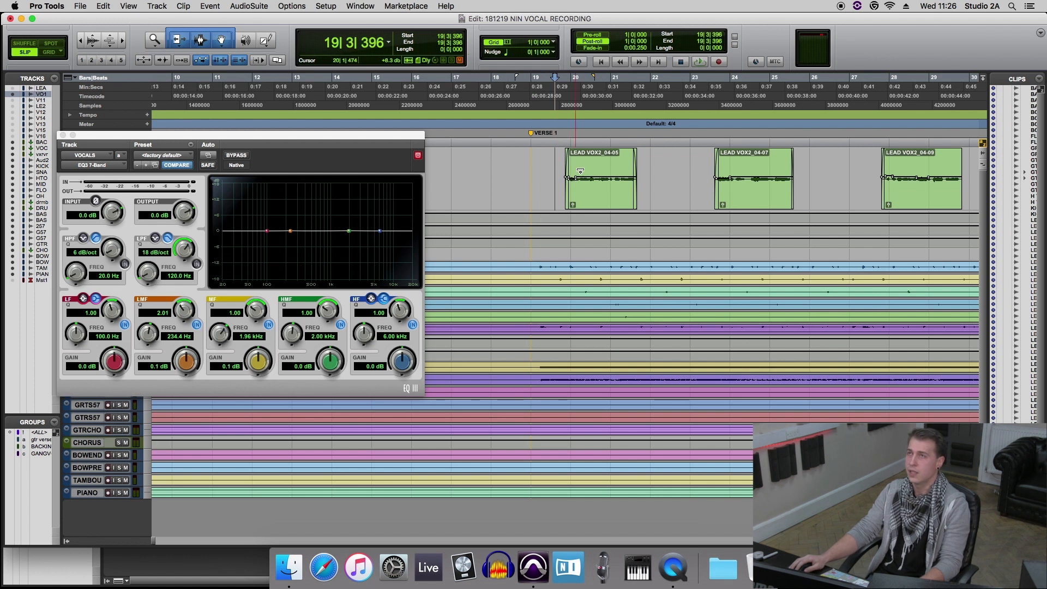
left_click(596, 199)
left_click_drag(312, 137, 378, 233)
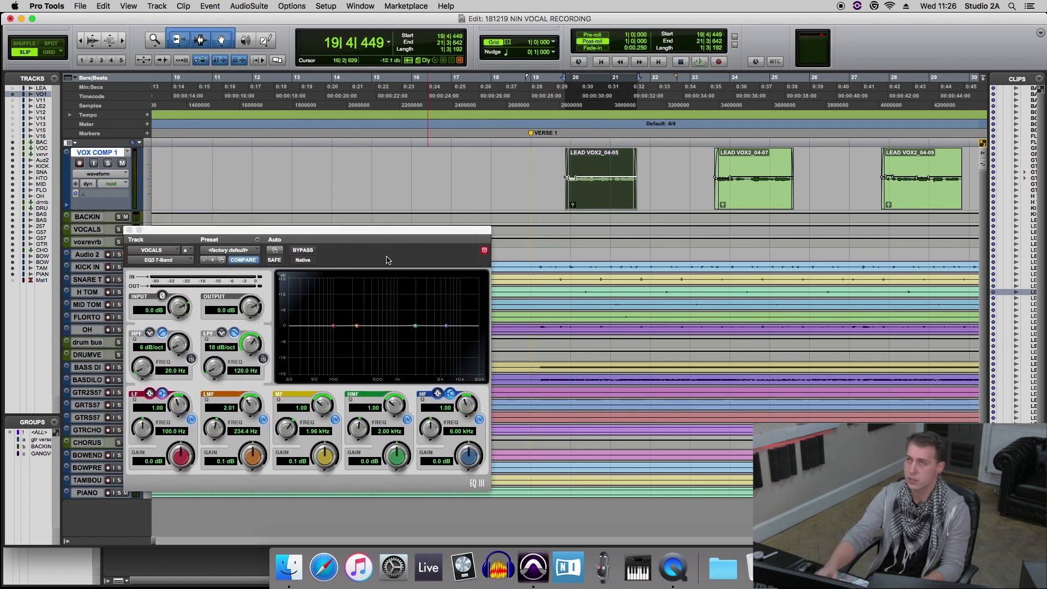
key("space")
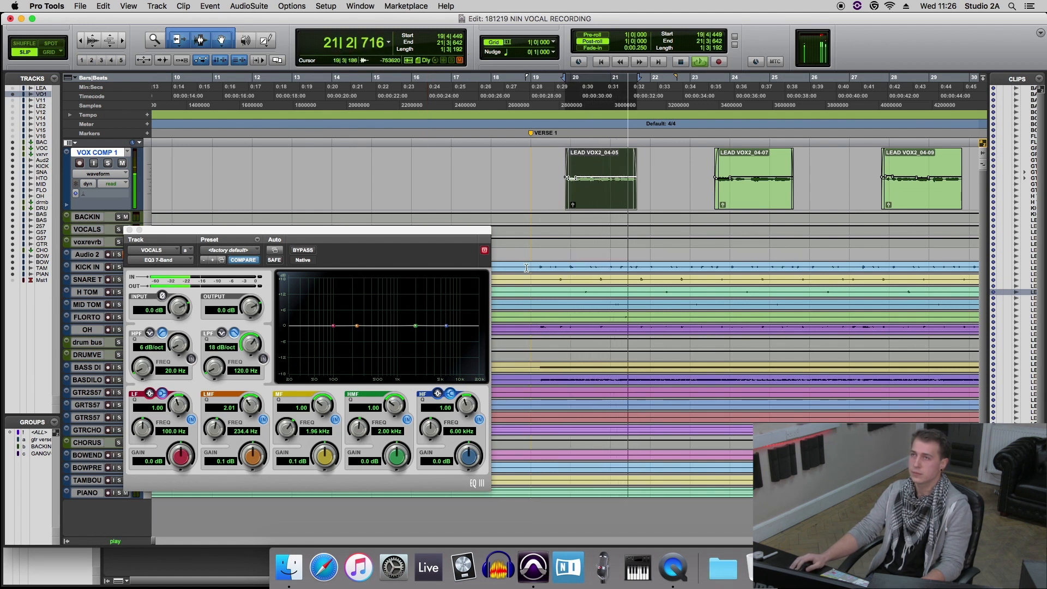
key("space")
Audition the vocal with the EQ's low-pass filter switched in at 120 Hz and 18 dB/oct, and switch the filter out again
left_click(262, 358)
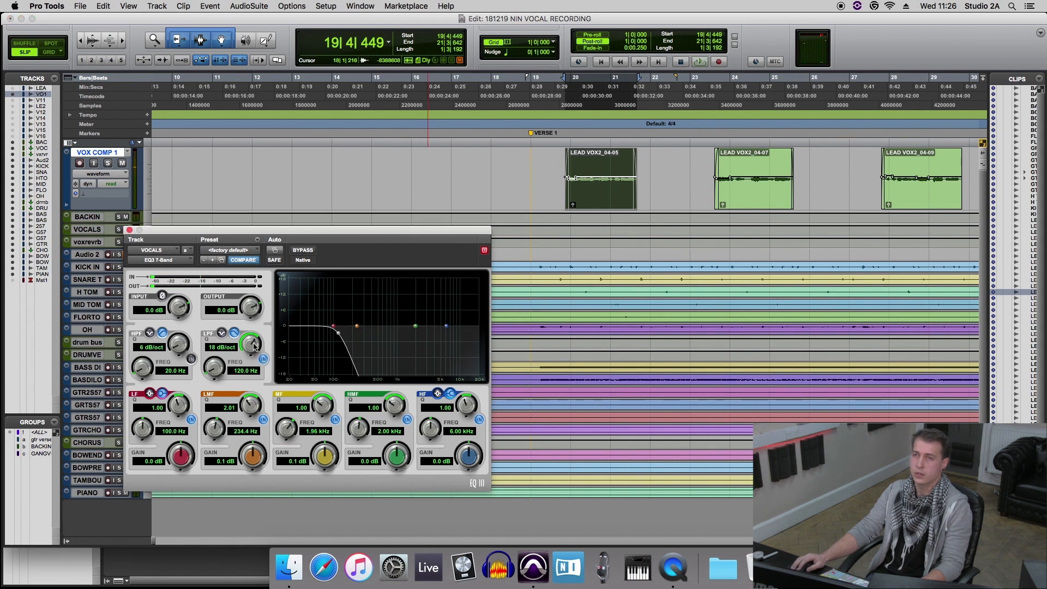
mouse_move(253, 344)
left_mouse_down()
mouse_move(243, 380)
mouse_move(248, 348)
left_mouse_up()
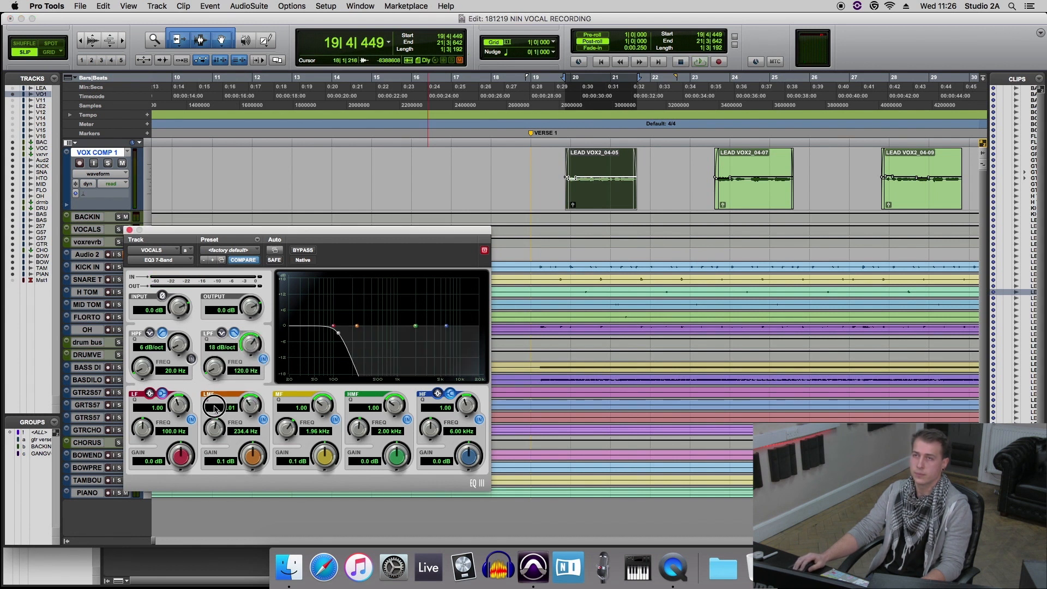
key("space")
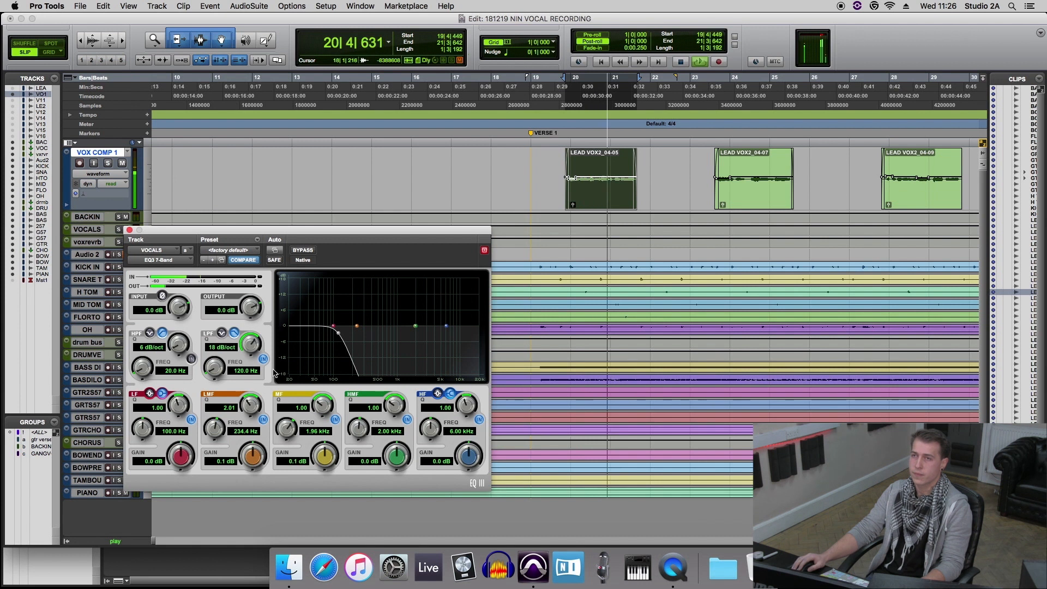
key("space")
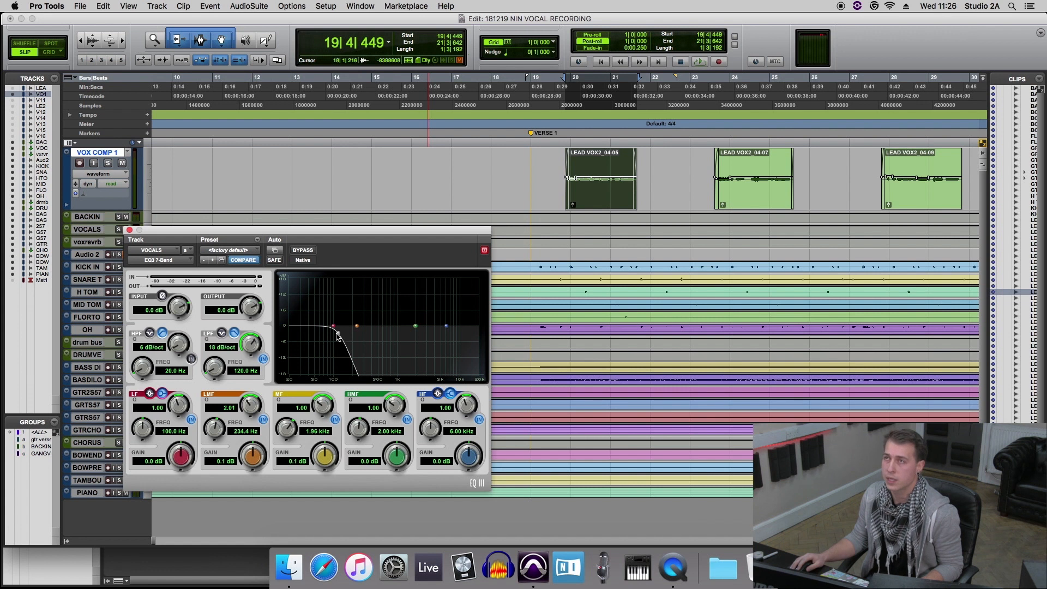
left_click(263, 359)
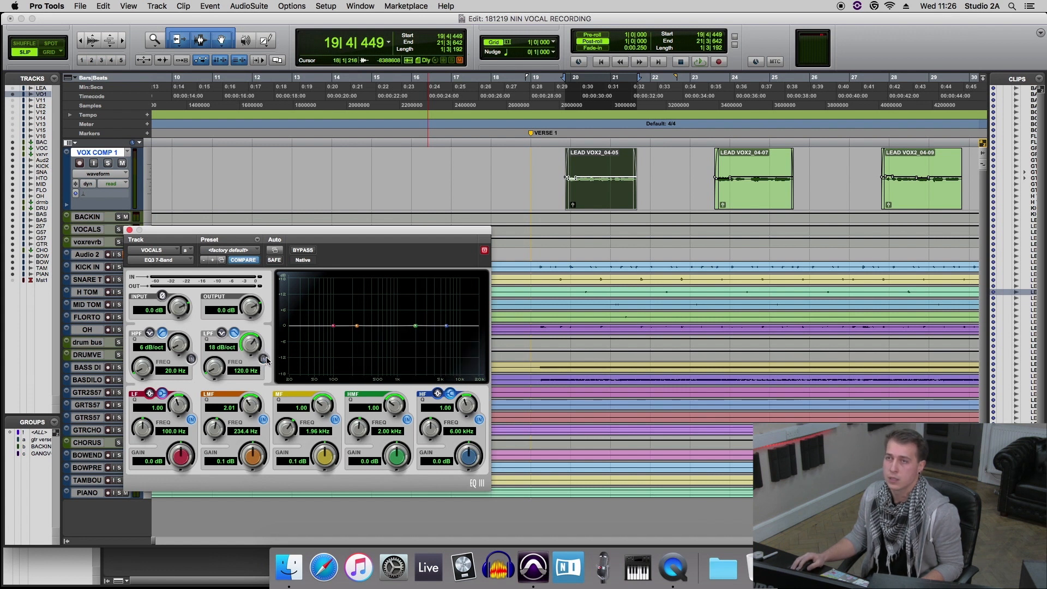
Enable the high-pass filter with a 12 dB/oct slope at 103.9 Hz and play the selected vocal clip
left_click(191, 360)
left_click_drag(181, 344, 181, 327)
mouse_move(142, 376)
left_mouse_down()
mouse_move(143, 344)
mouse_move(143, 367)
left_mouse_up()
key("space")
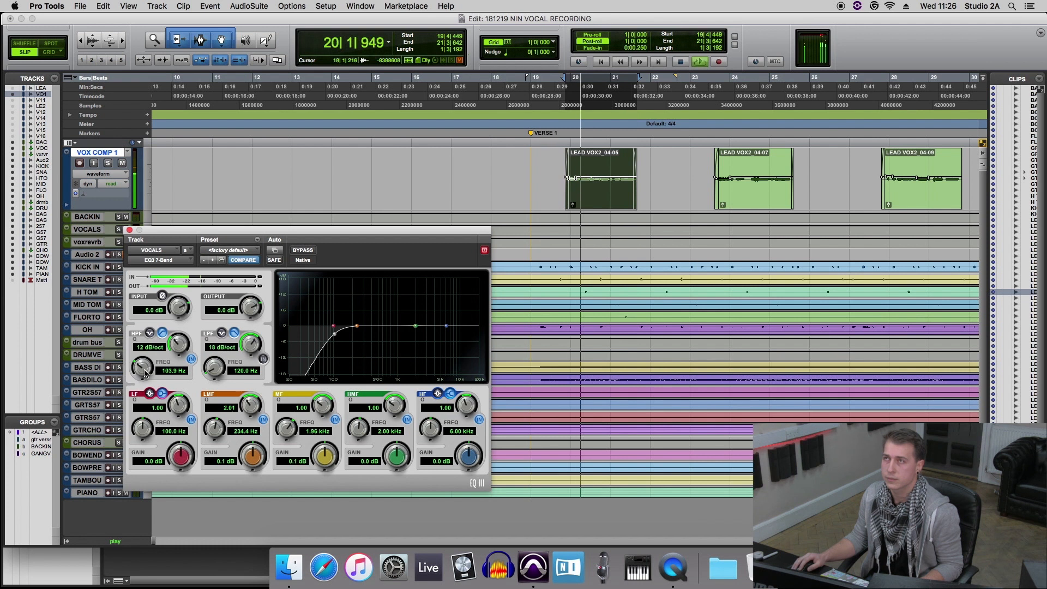
key("space")
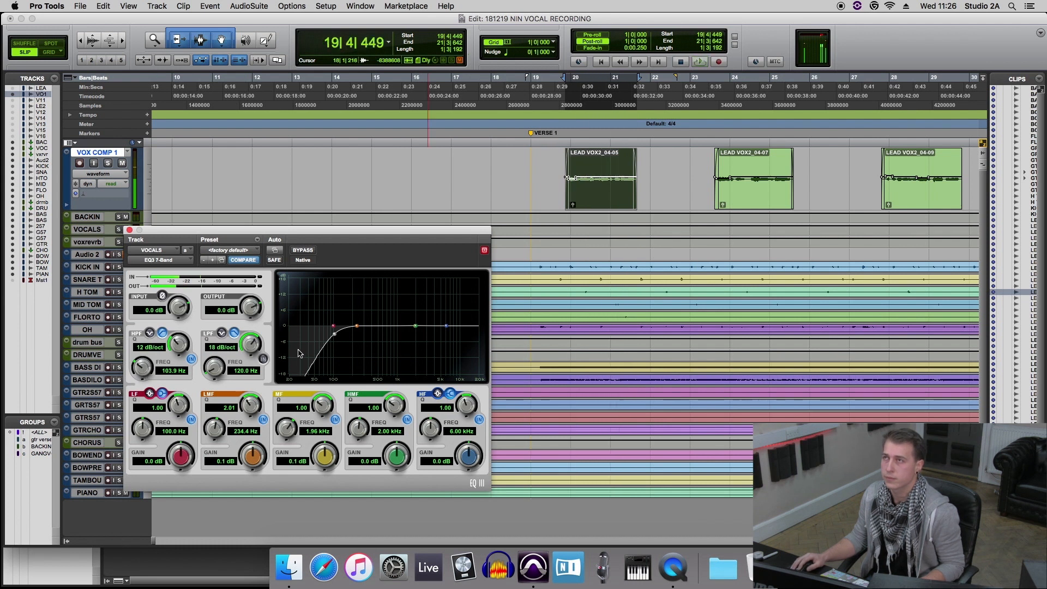
Compare the vocal with the high-pass filter switched out and in during playback, leaving the filter on
left_click(191, 359)
key("space")
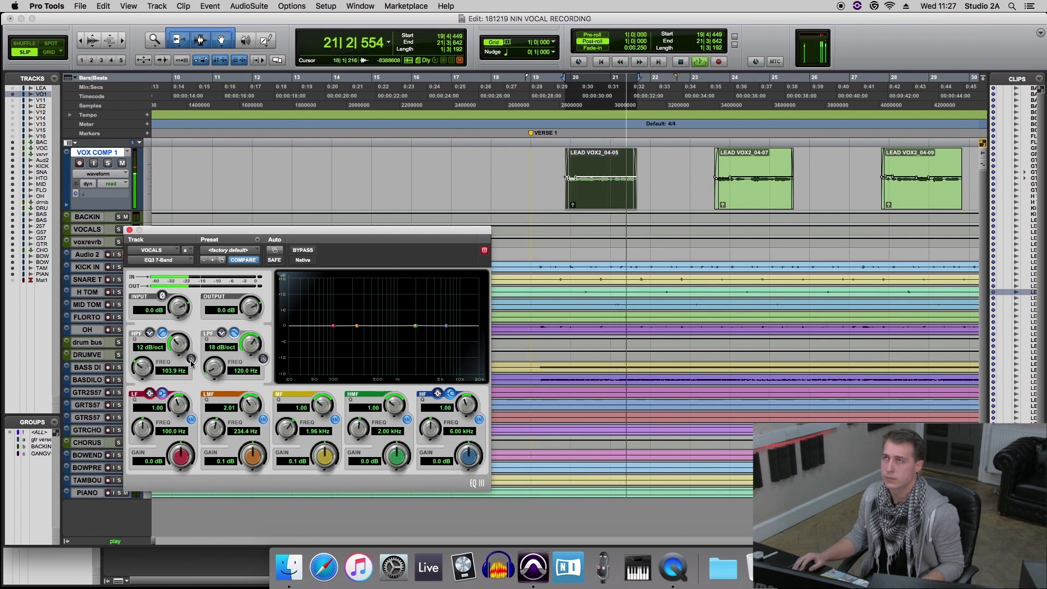
left_click(191, 359)
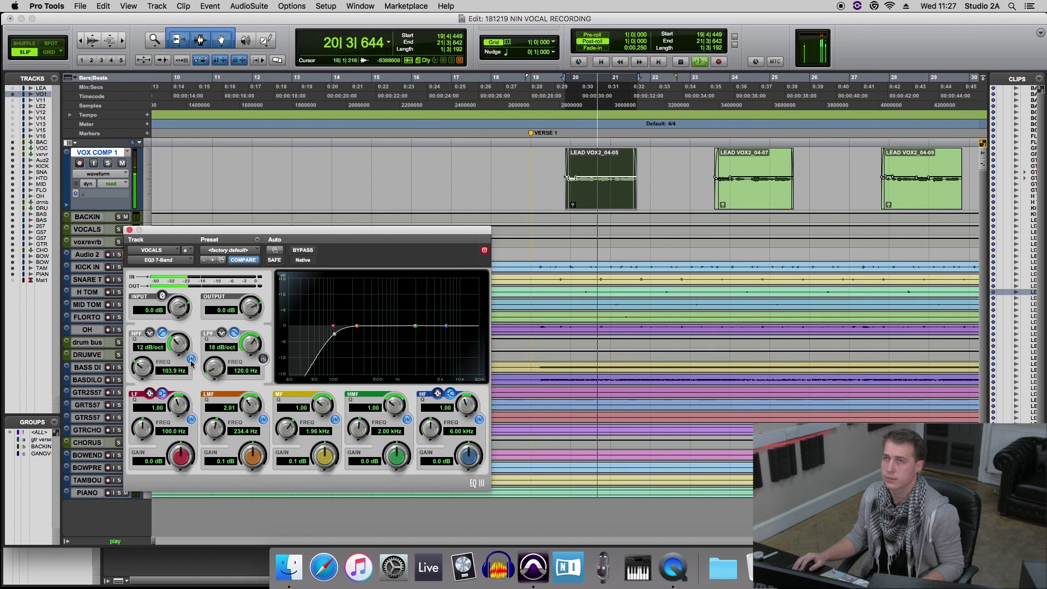
key("space")
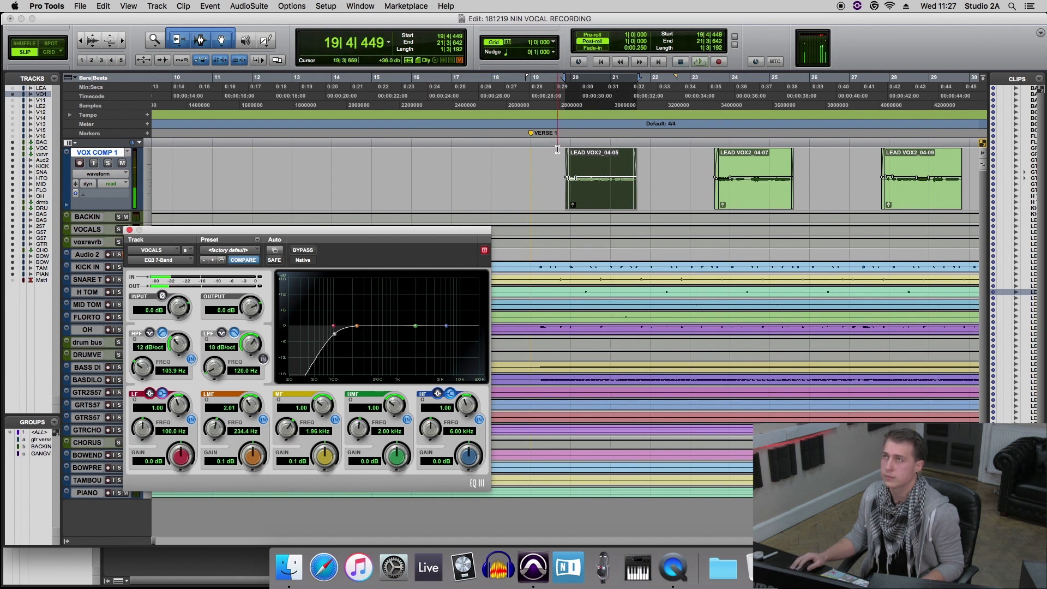
Select the first two Verse 1 vocal clips and move the EQ's MF band to 2.92 kHz at -0.1 dB
left_click_drag(561, 153, 799, 158)
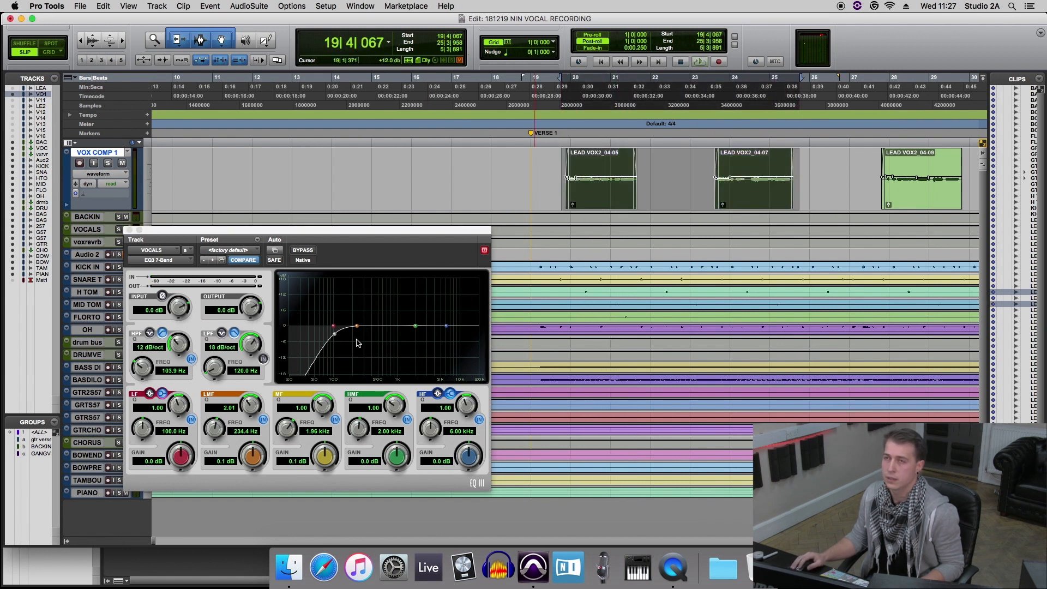
left_click(360, 330)
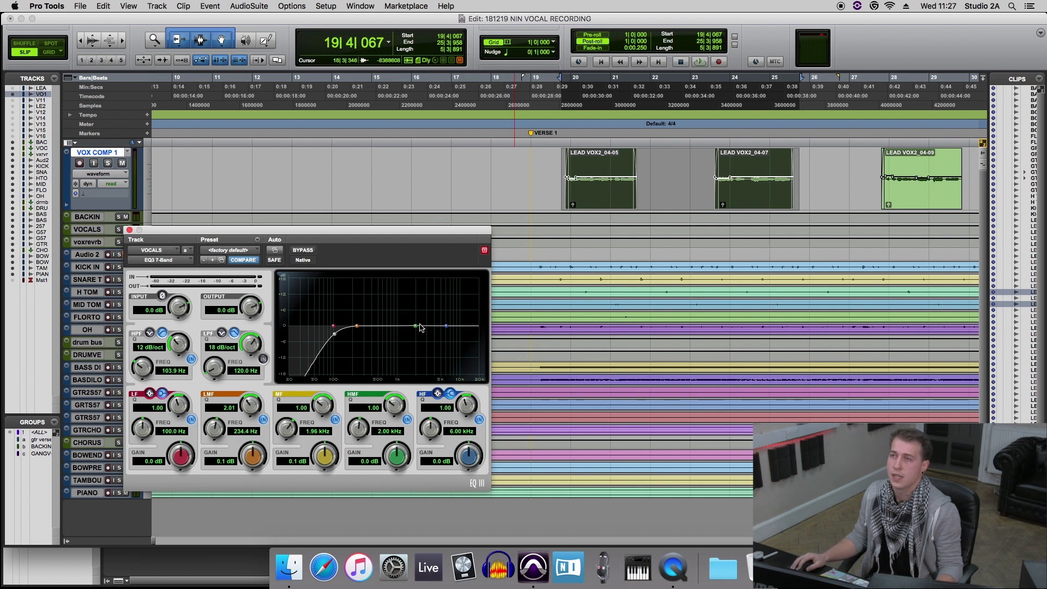
left_click_drag(417, 329, 418, 329)
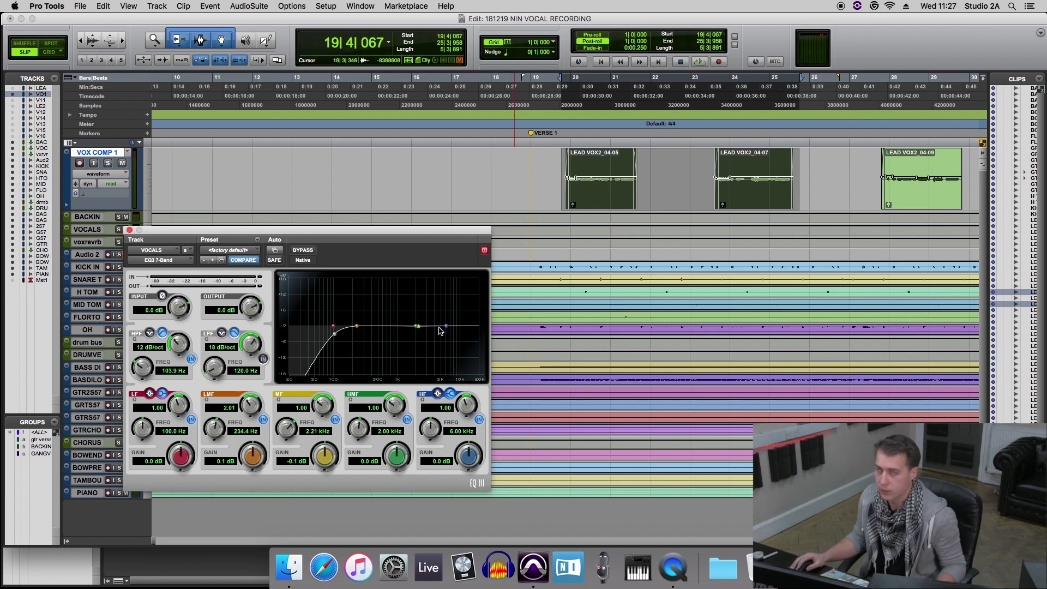
left_click_drag(421, 329, 426, 327)
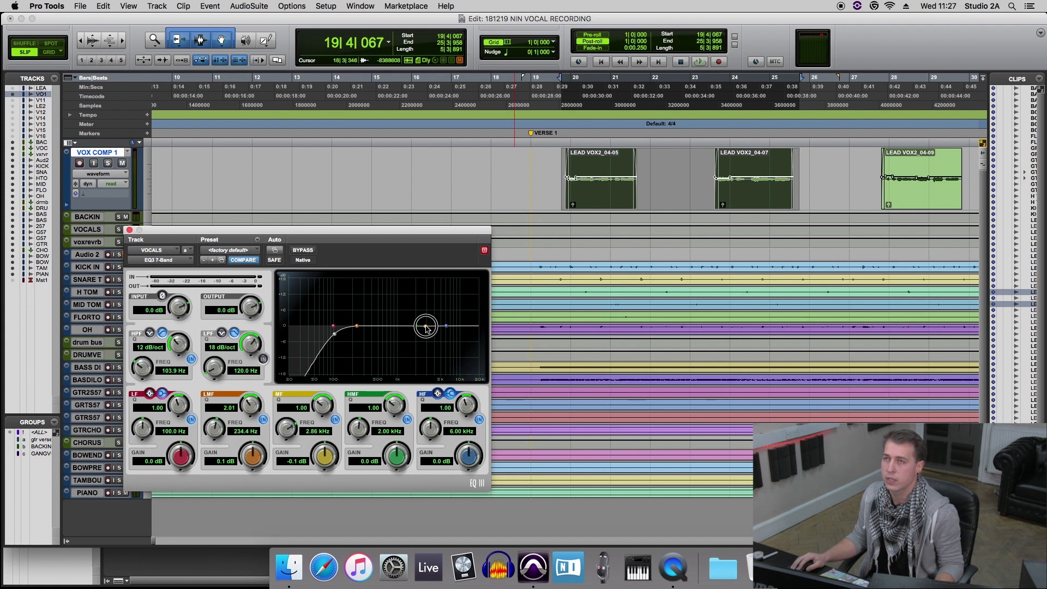
While the vocal plays, pull the LMF band down to -3.0 dB at about 188.4 Hz
left_click_drag(359, 329, 358, 328)
key("space")
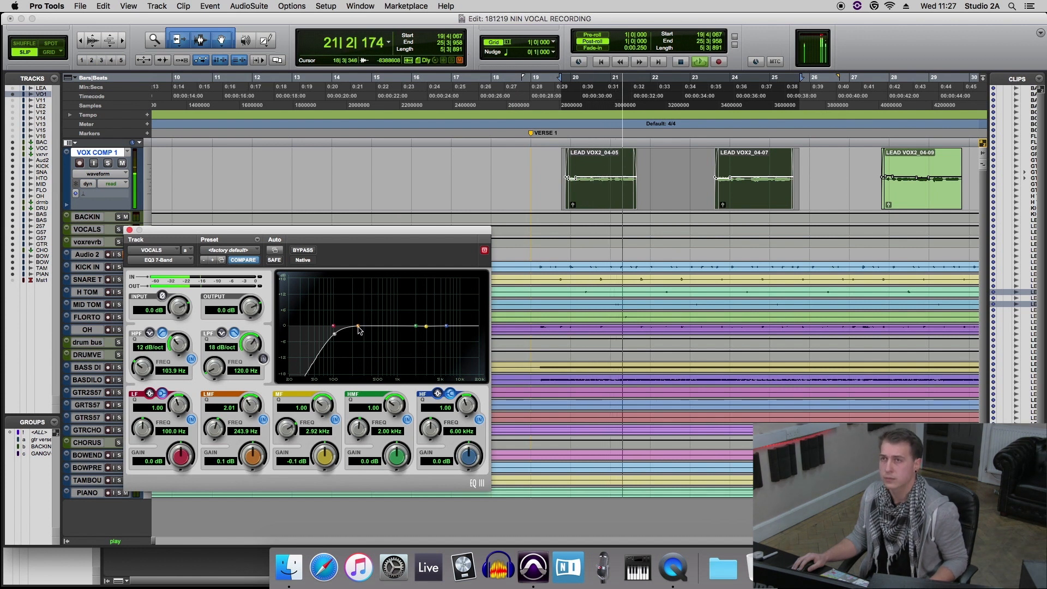
left_click_drag(359, 330, 351, 335)
key("space")
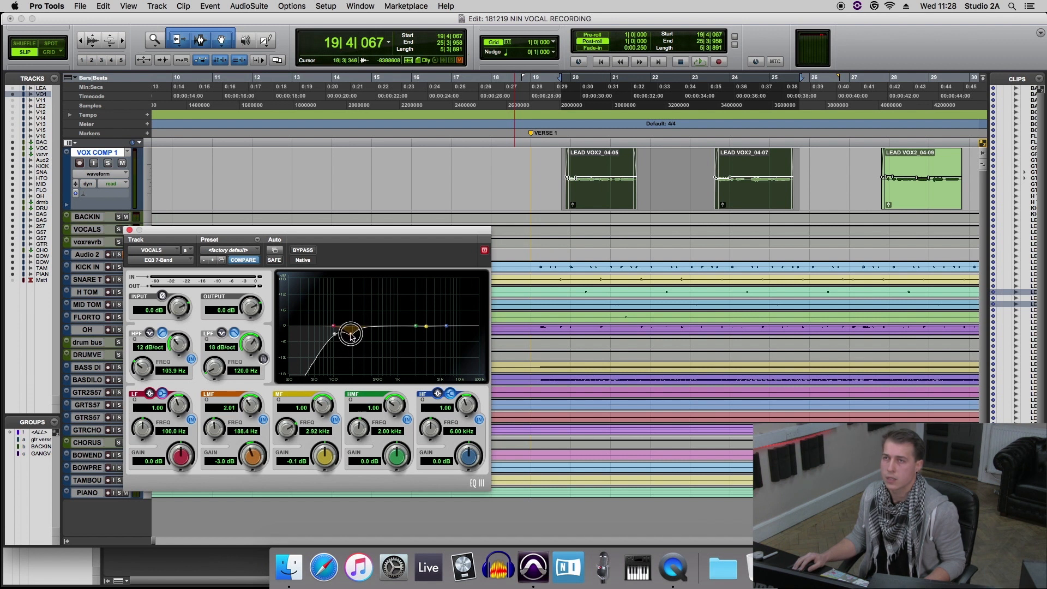
Fine-tune the LMF band to 185.4 Hz with a Q of 1.47 and play the selected clips
left_click_drag(205, 433, 206, 439)
left_click_drag(255, 408, 253, 416)
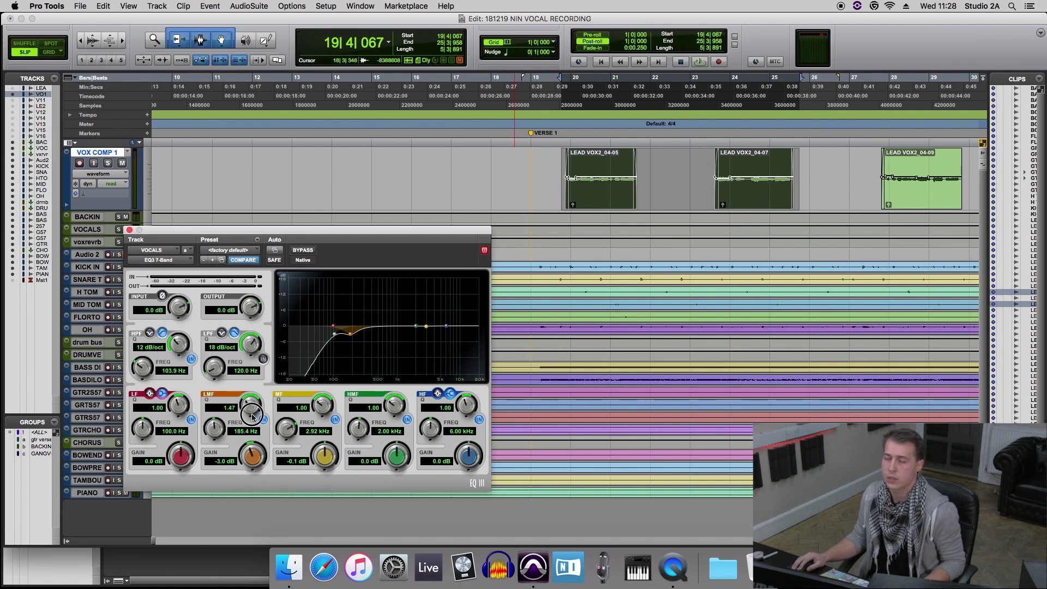
key("space")
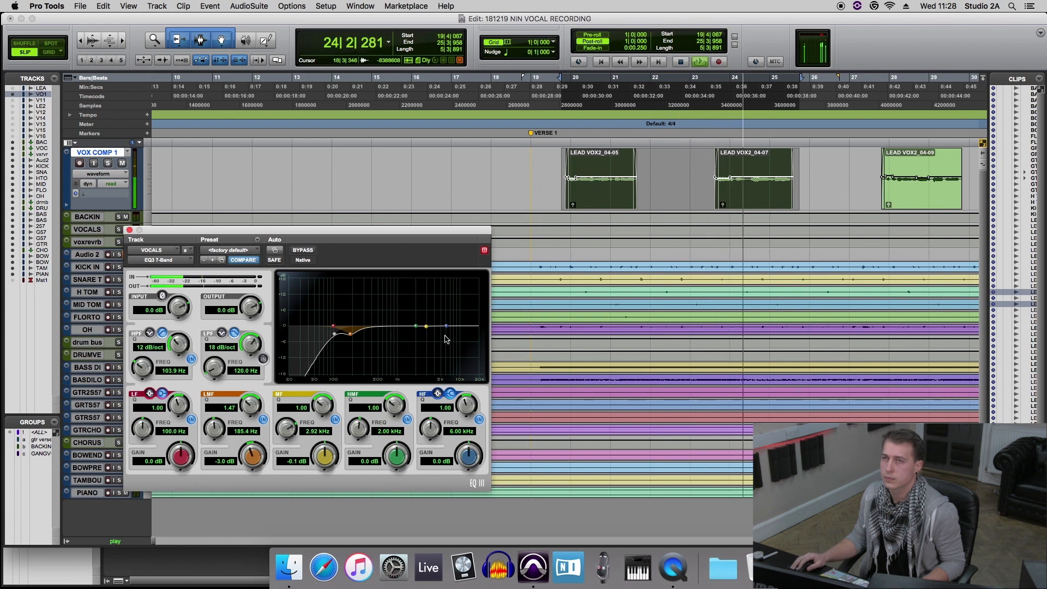
key("space")
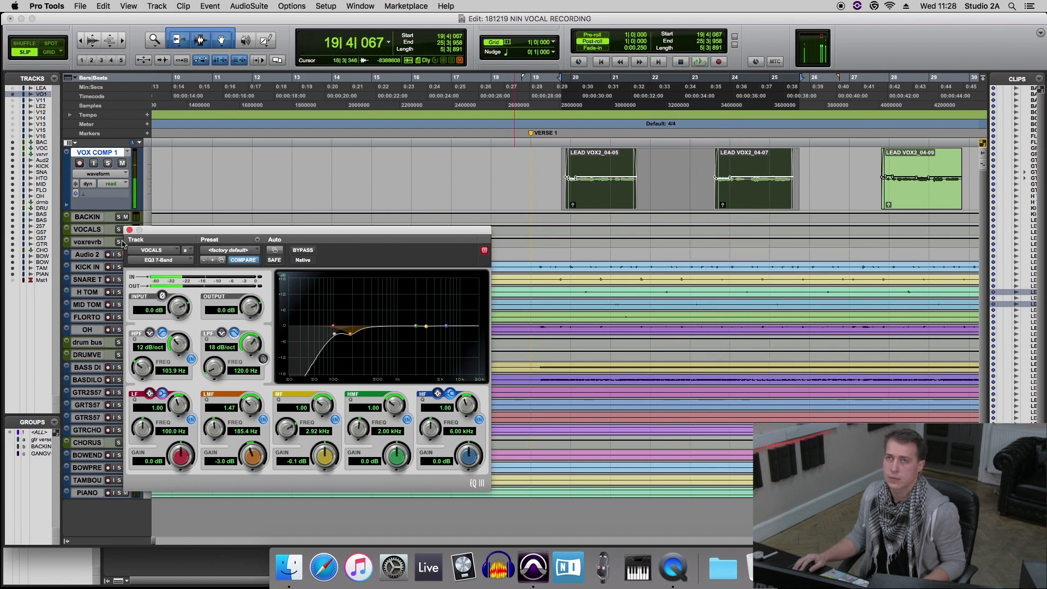
Close the EQ and replace the Dyn3 compressor/limiter on the VOCALS track with a stereo TDR Nova dynamics plug-in
left_click(129, 230)
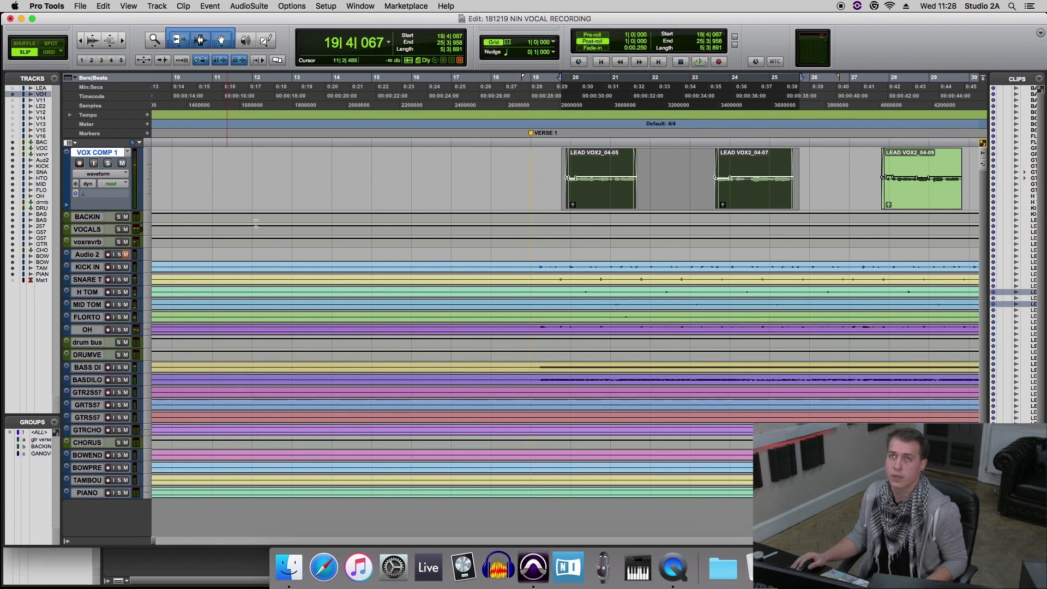
key("super+equal")
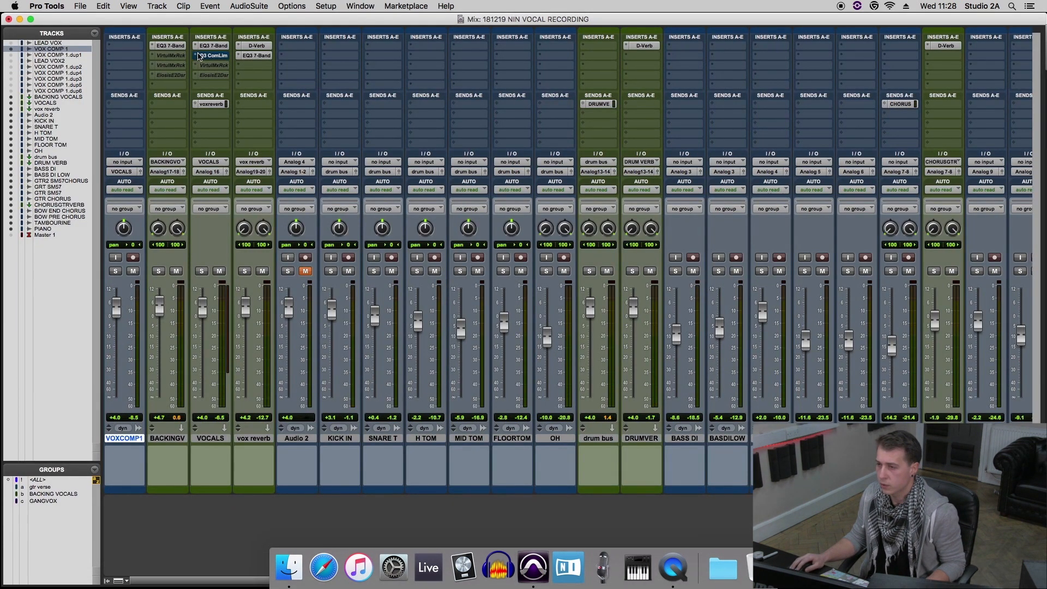
left_click(198, 56)
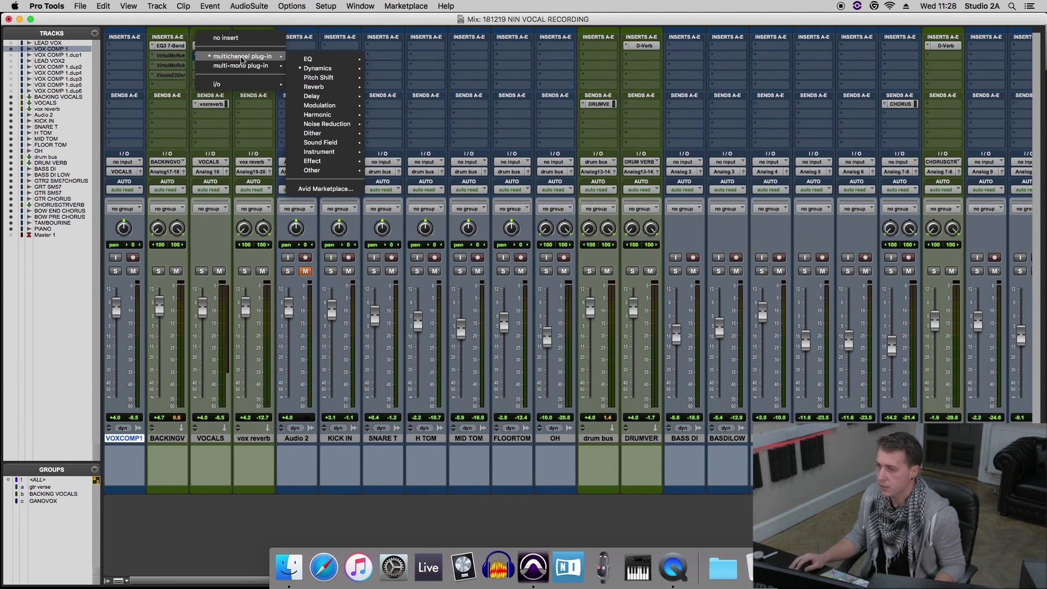
mouse_move(319, 69)
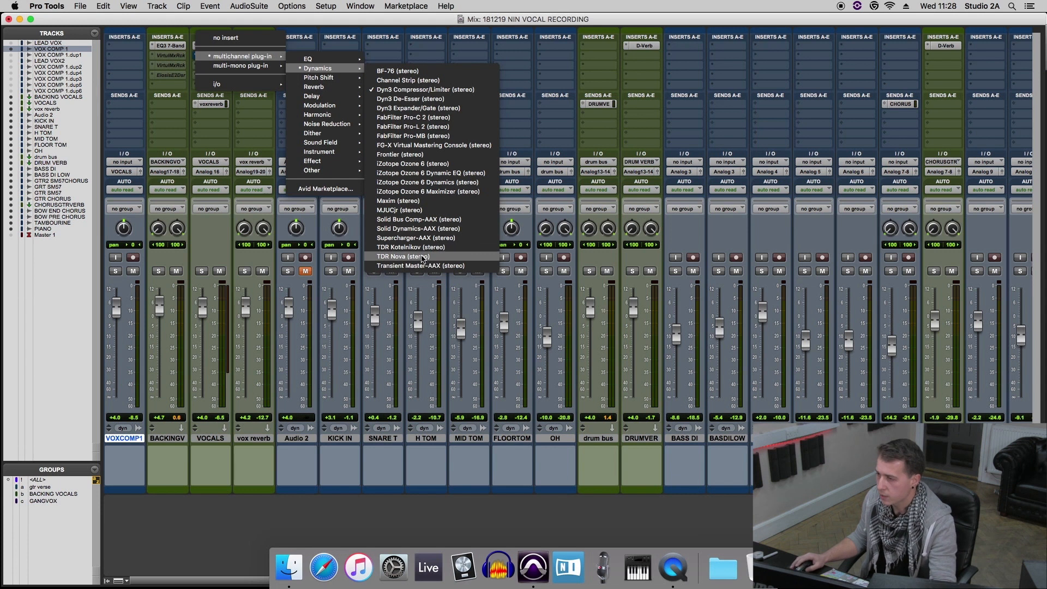
left_click(412, 270)
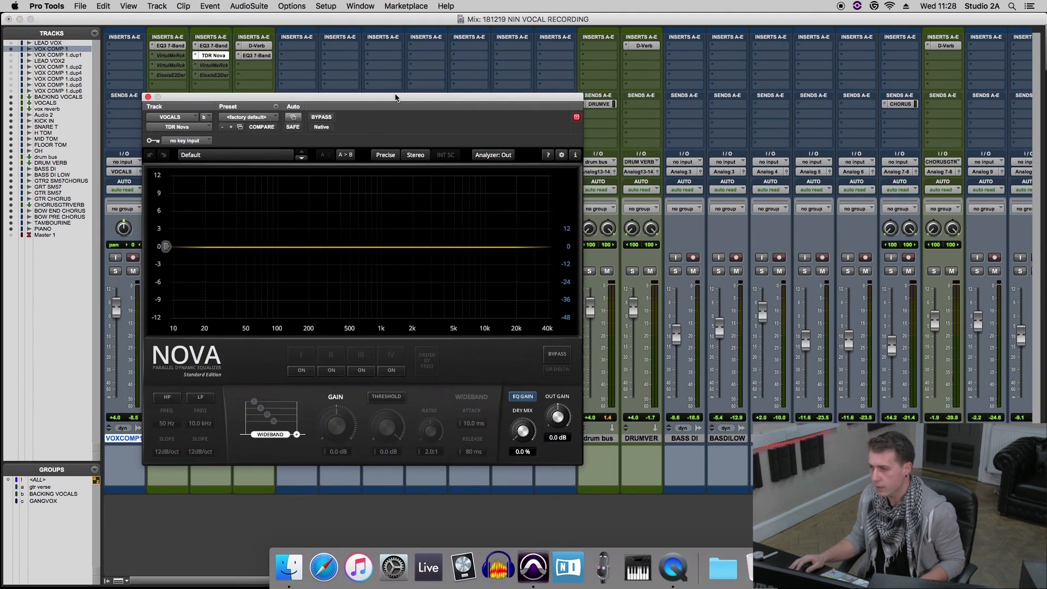
left_click_drag(383, 101, 390, 82)
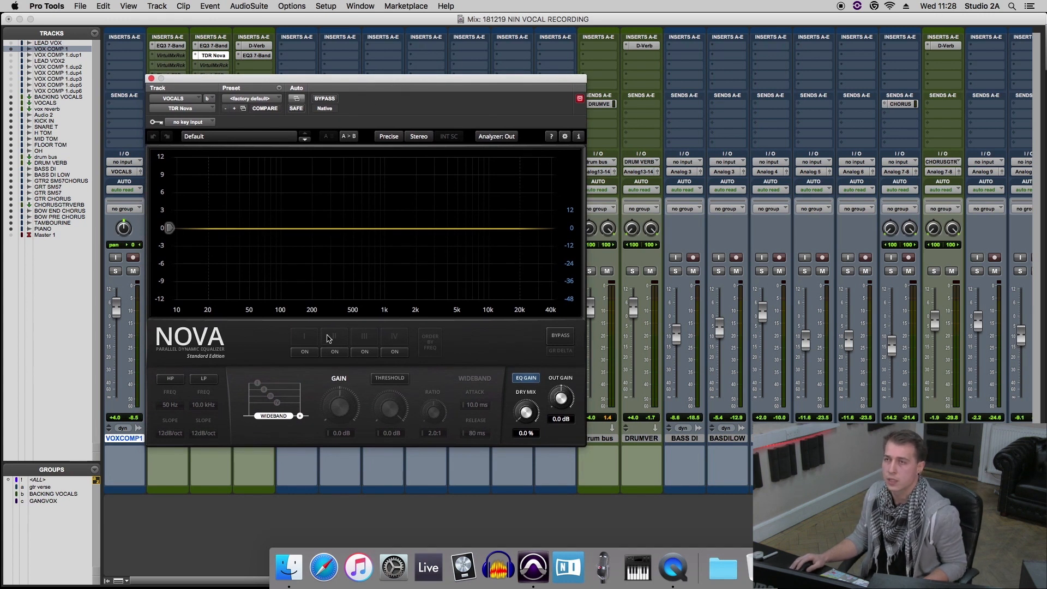
Enable Nova's band IV with its threshold section and tune it to 7.2 kHz while playing the vocal
left_click(392, 352)
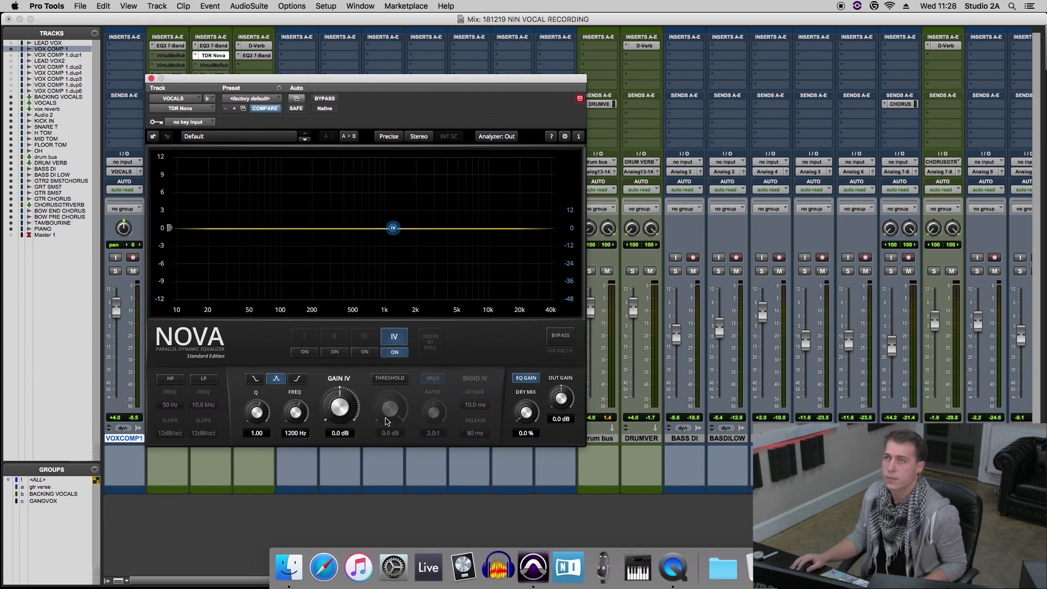
left_click_drag(393, 228, 473, 231)
left_click(389, 379)
key("space")
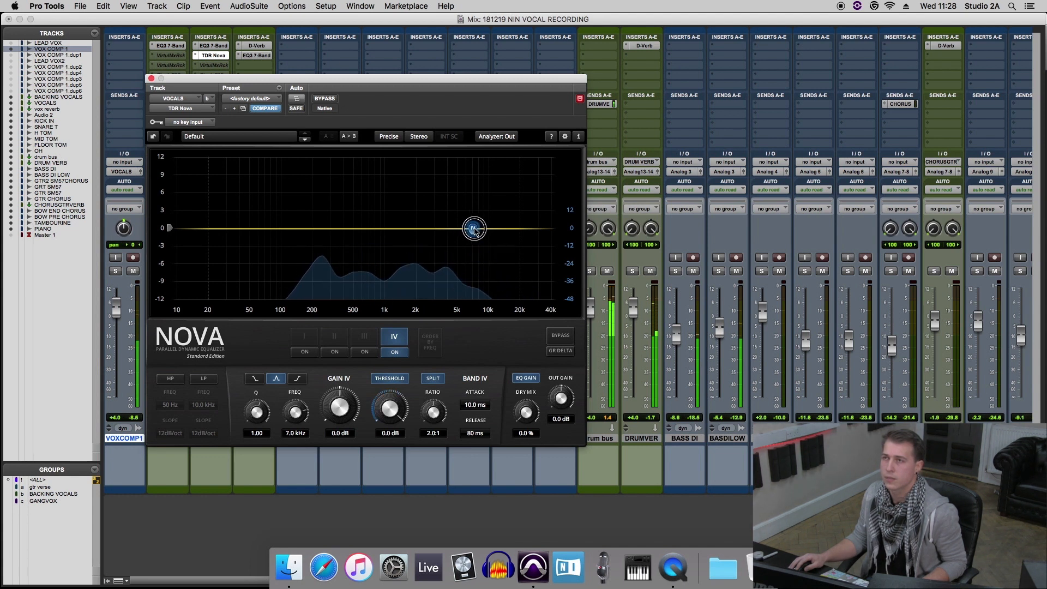
left_click_drag(472, 229, 474, 229)
key("space")
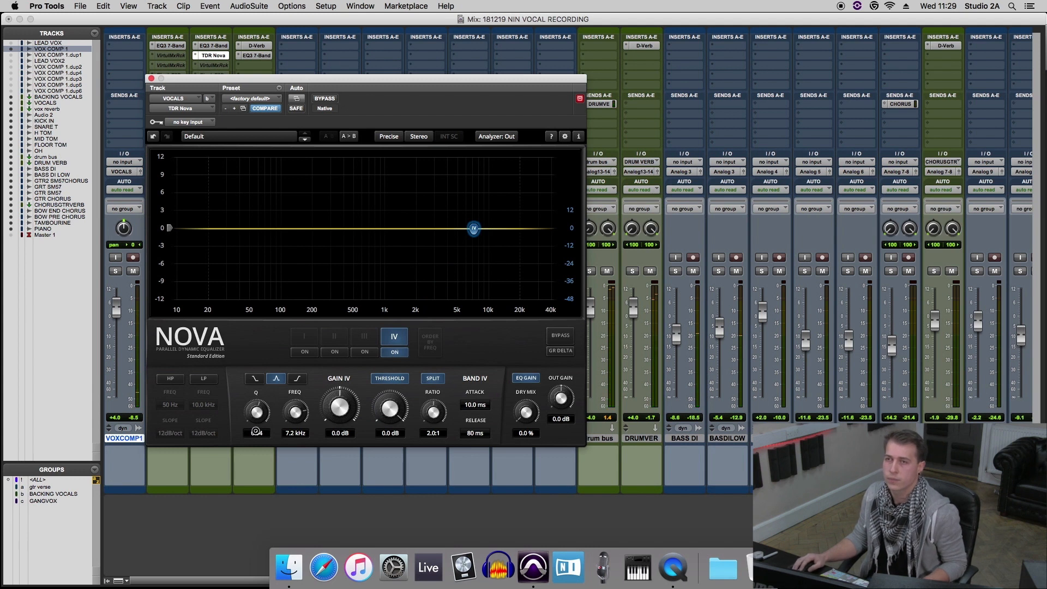
Set band IV to Q 0.47, ratio 3.0:1, attack 0.10 ms and release 10 ms, and lower the threshold to -9.4 dB during playback
left_click_drag(259, 418, 250, 437)
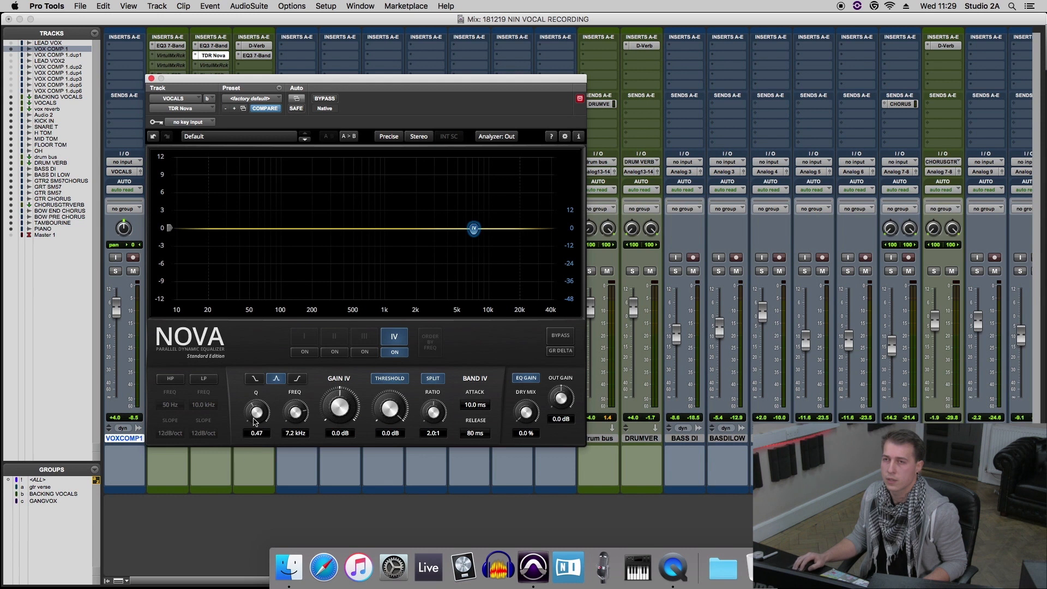
left_click_drag(469, 405, 461, 502)
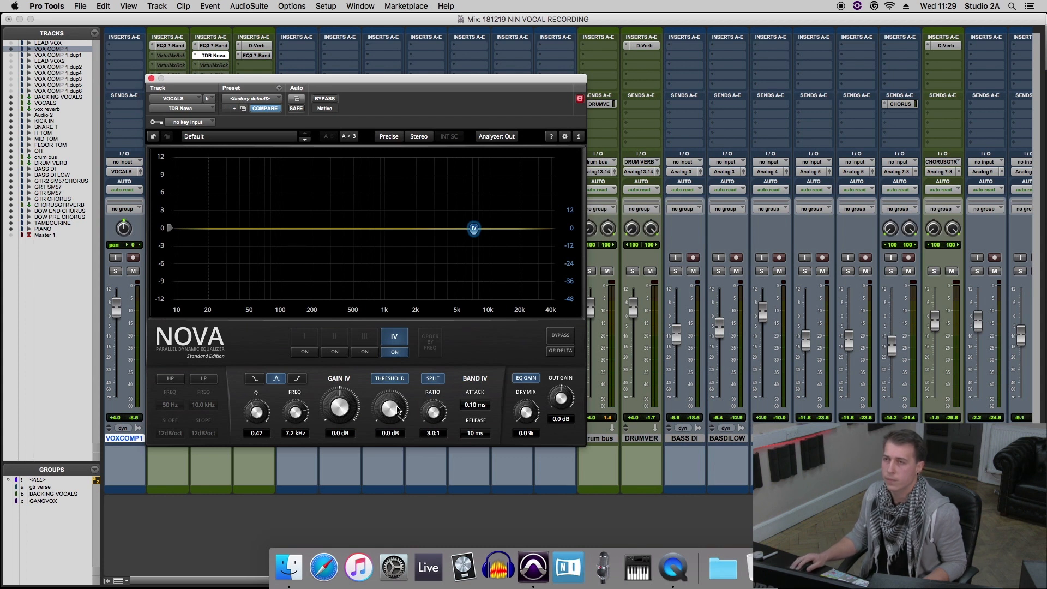
key("space")
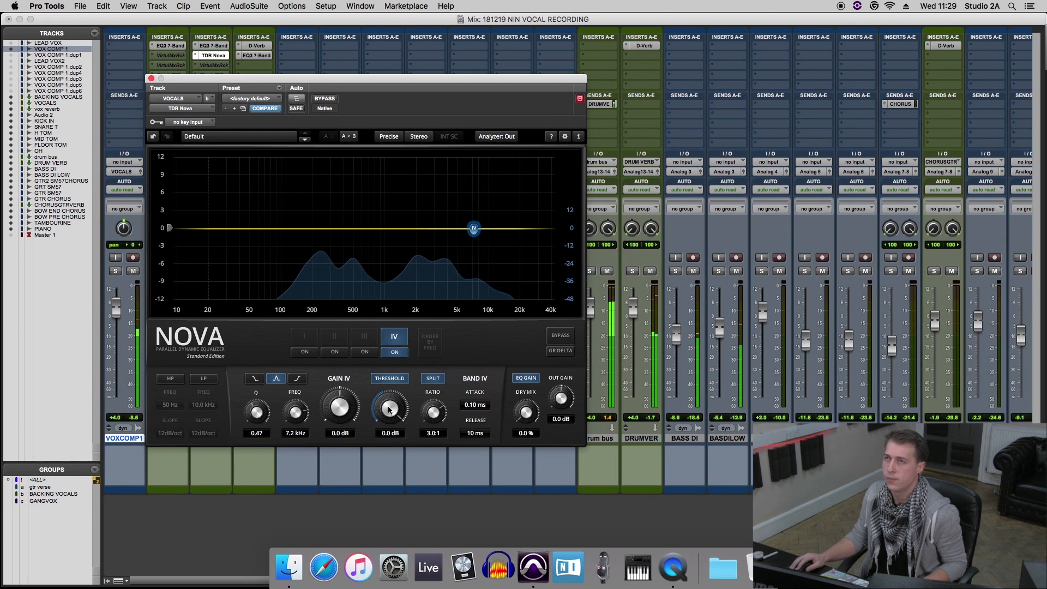
left_click_drag(389, 410, 385, 418)
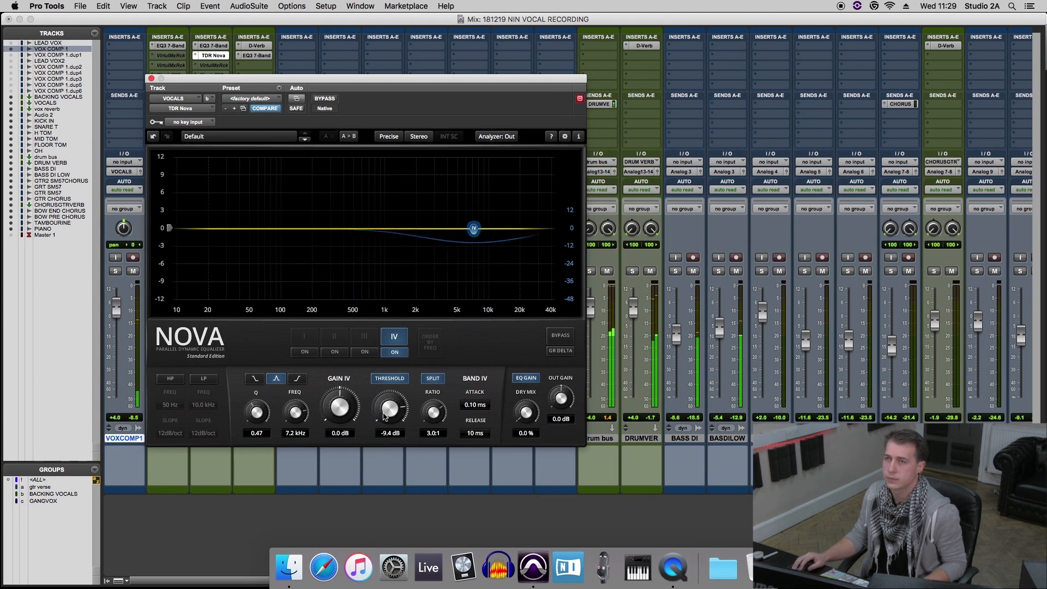
Narrow band IV to a Q of 2.98 and shift it to 7.4 kHz, with the gain at about -0.4 dB
left_click_drag(255, 410, 280, 200)
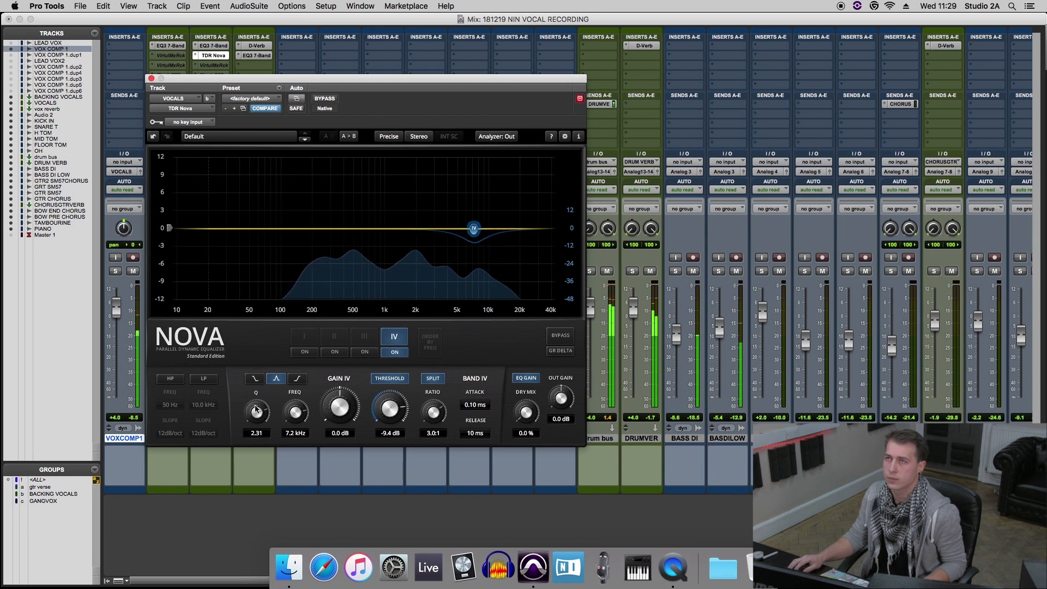
left_click_drag(257, 412, 263, 346)
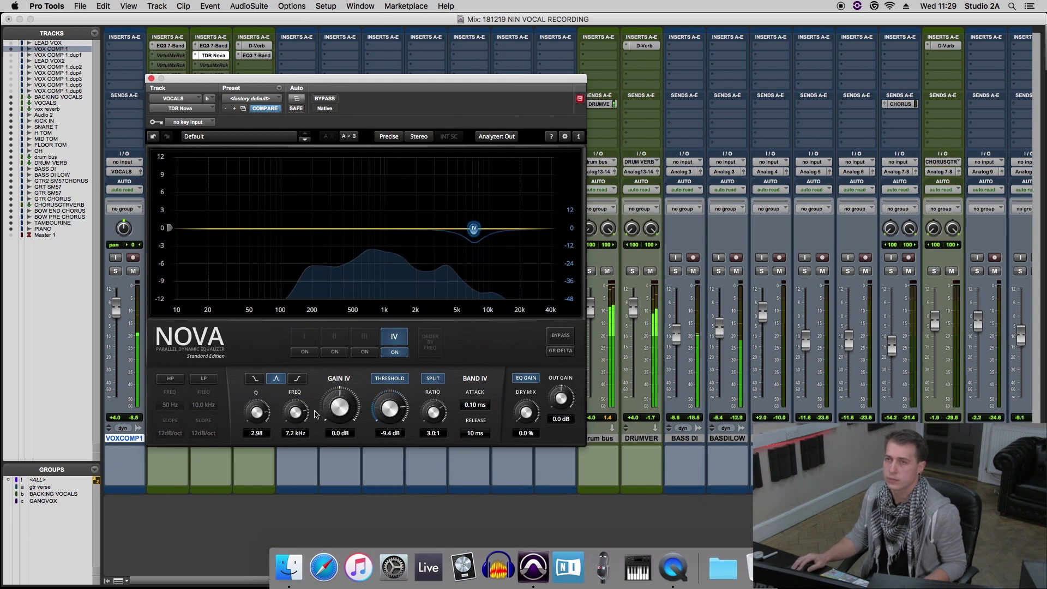
left_click_drag(294, 413, 341, 421)
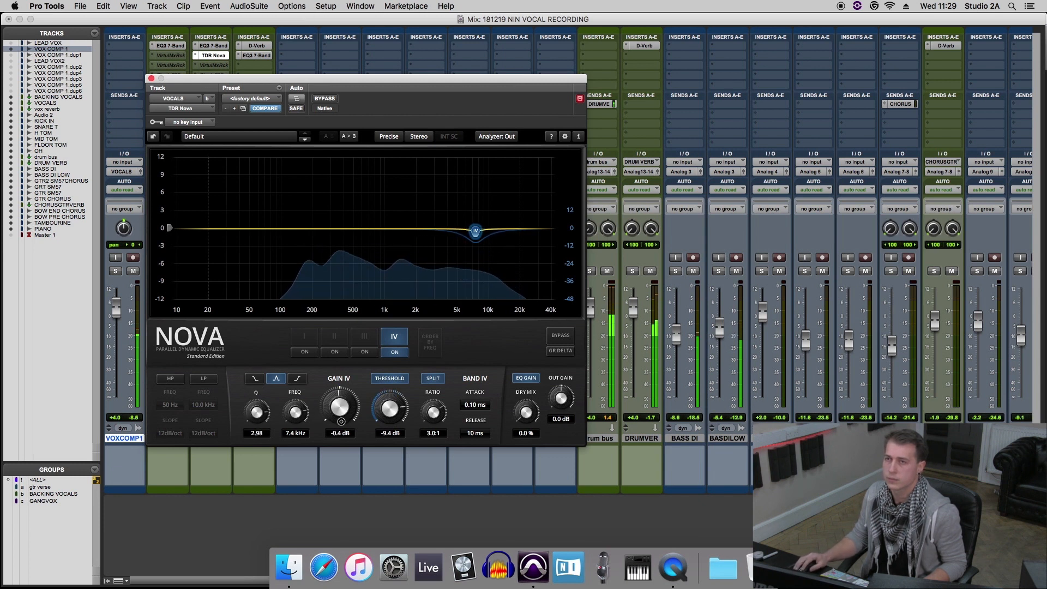
Return band IV's gain to 0.0 dB, lower its threshold to -22.5 dB and close the Nova plug-in
left_click_drag(403, 408, 365, 531)
left_click_drag(401, 410, 379, 514)
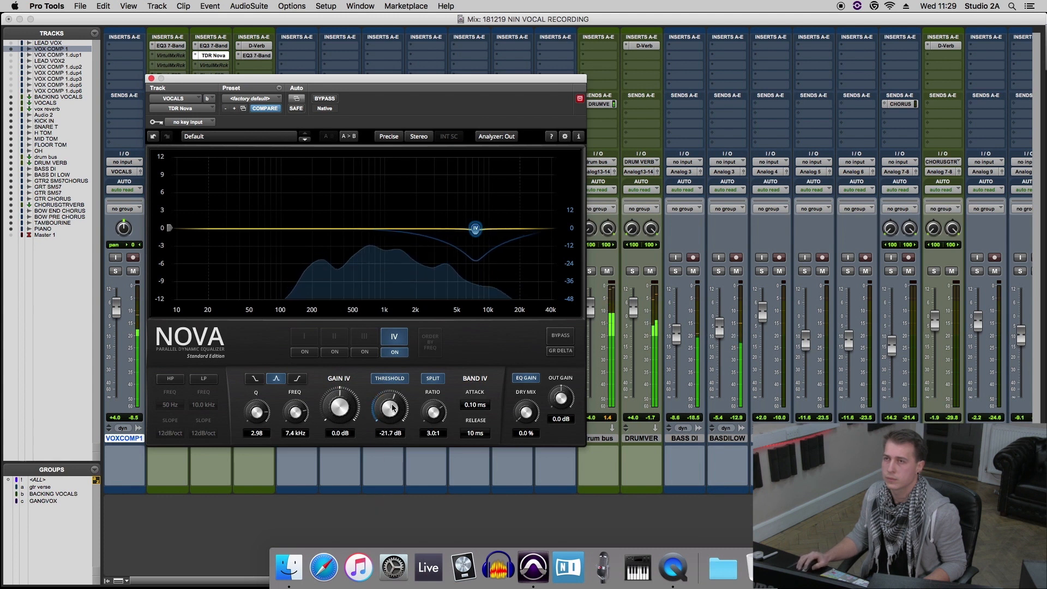
mouse_move(391, 407)
left_mouse_down()
mouse_move(390, 423)
mouse_move(390, 406)
left_mouse_up()
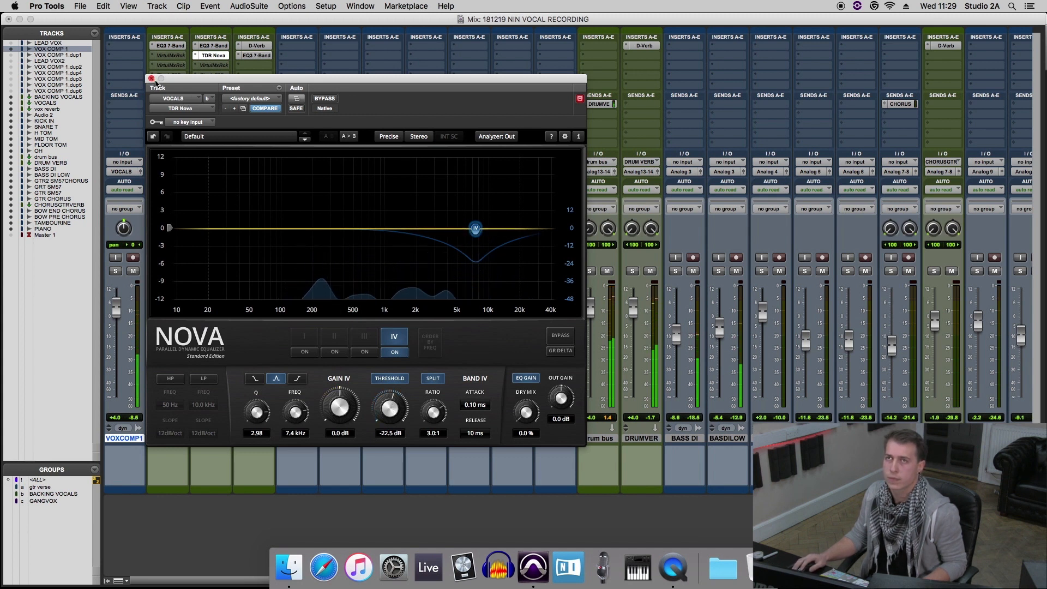
left_click(151, 78)
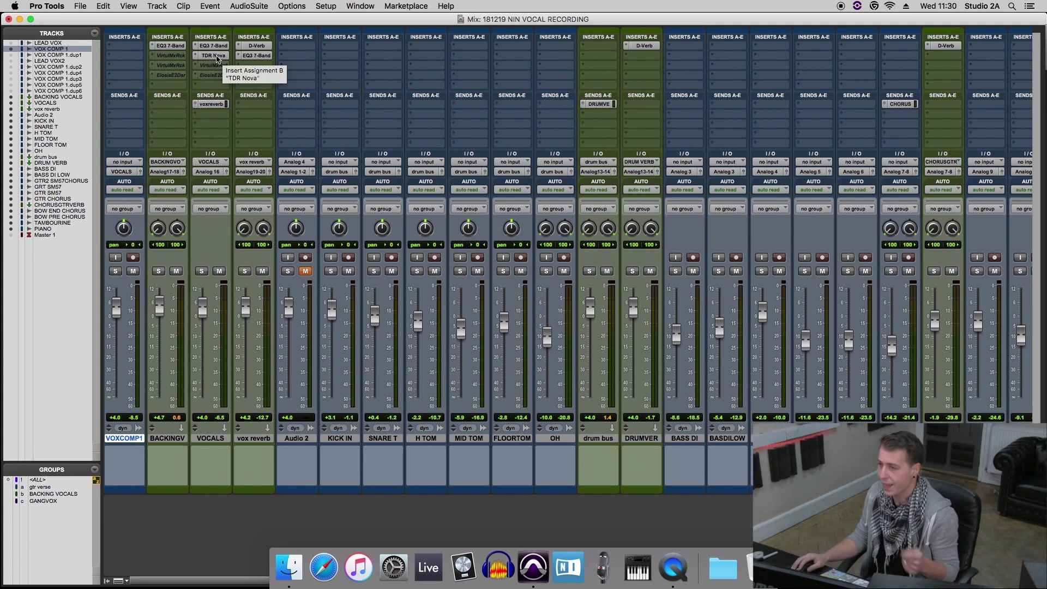
Play the processed vocal in the mix from the start of Verse 1 in the Edit window and stop playback
key("space")
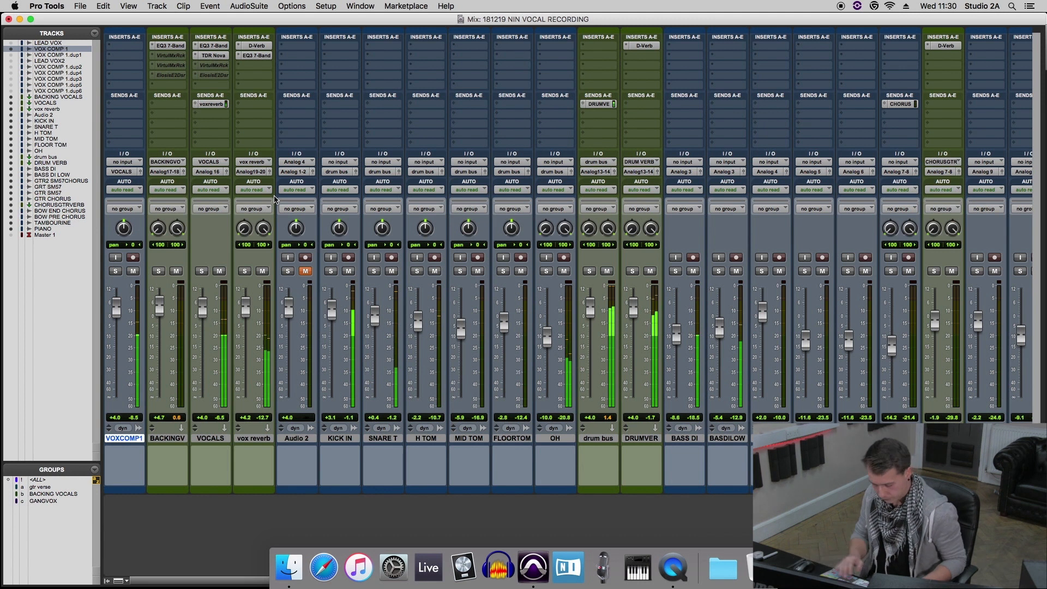
key("super+equal")
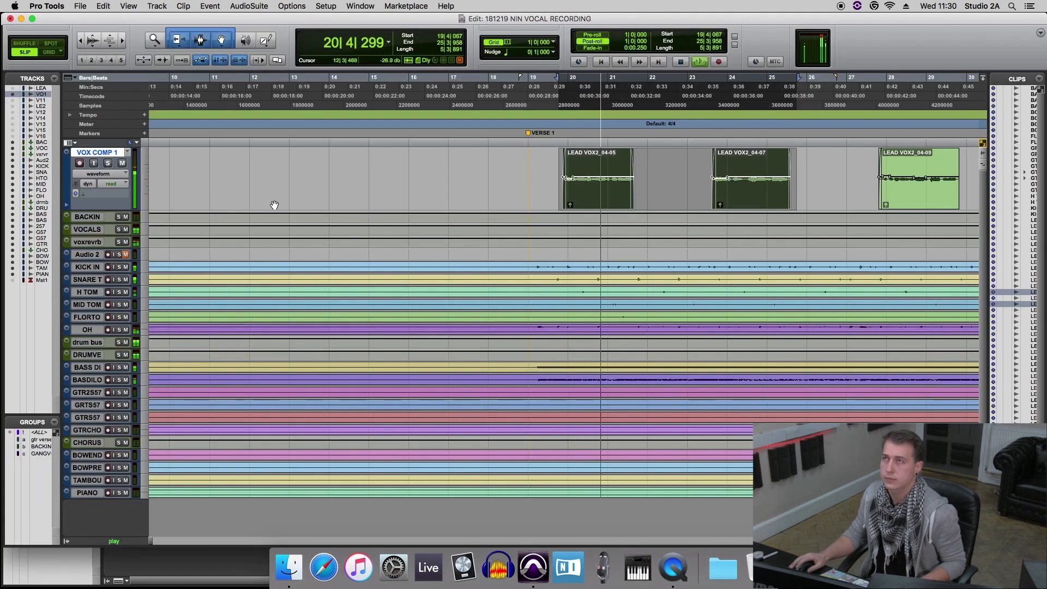
left_click(541, 154)
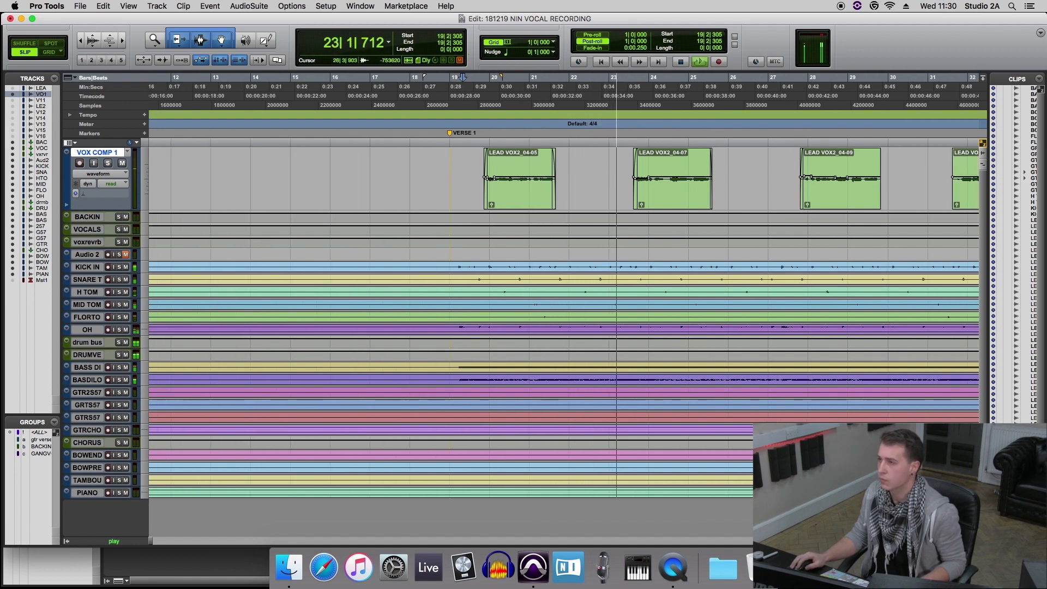
key("r")
key("r")
key("t")
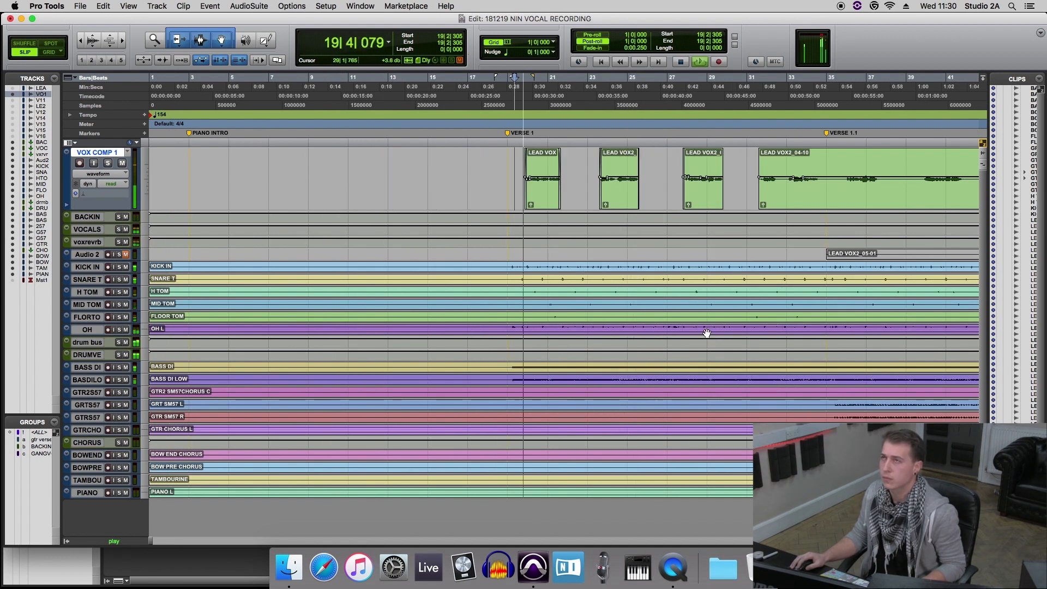
key("space")
left_click(547, 265)
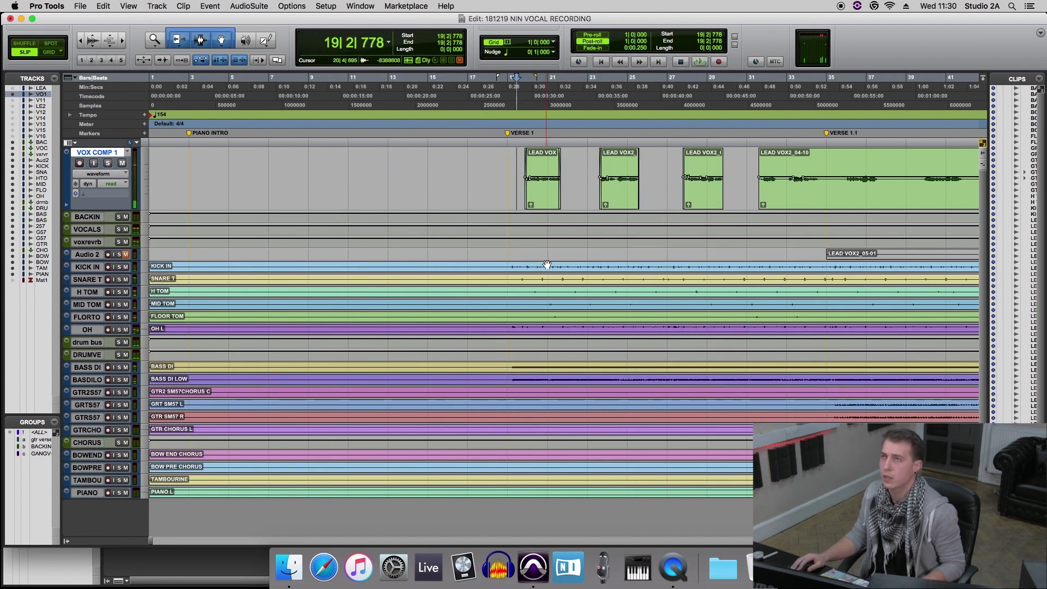